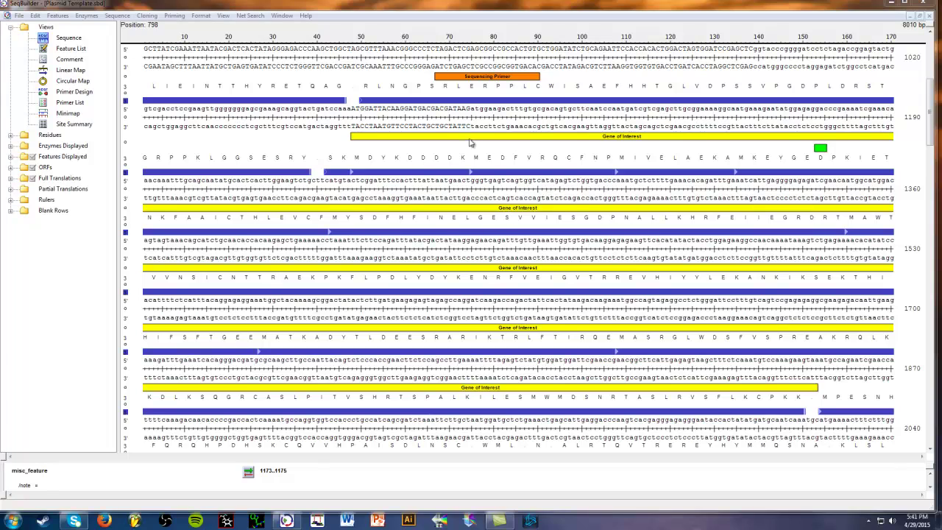
click(388, 138)
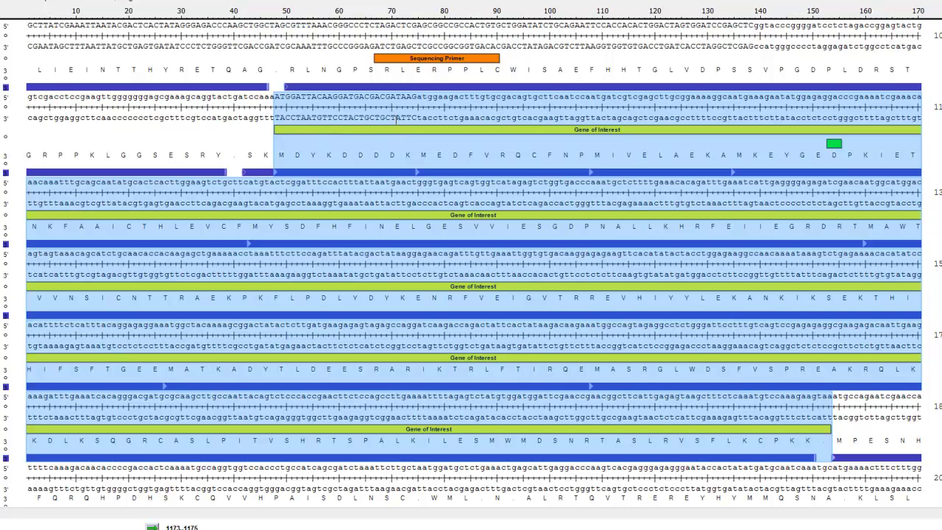
click(542, 44)
click(477, 62)
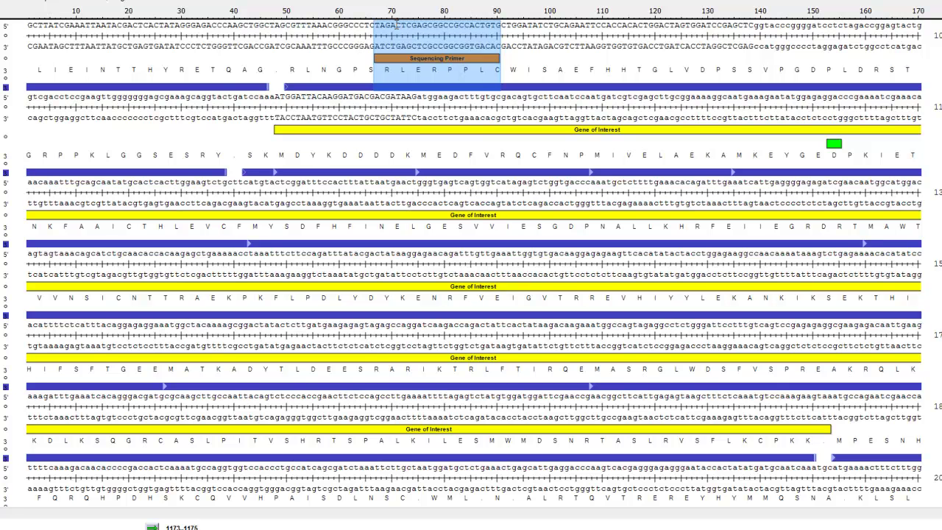
click(566, 38)
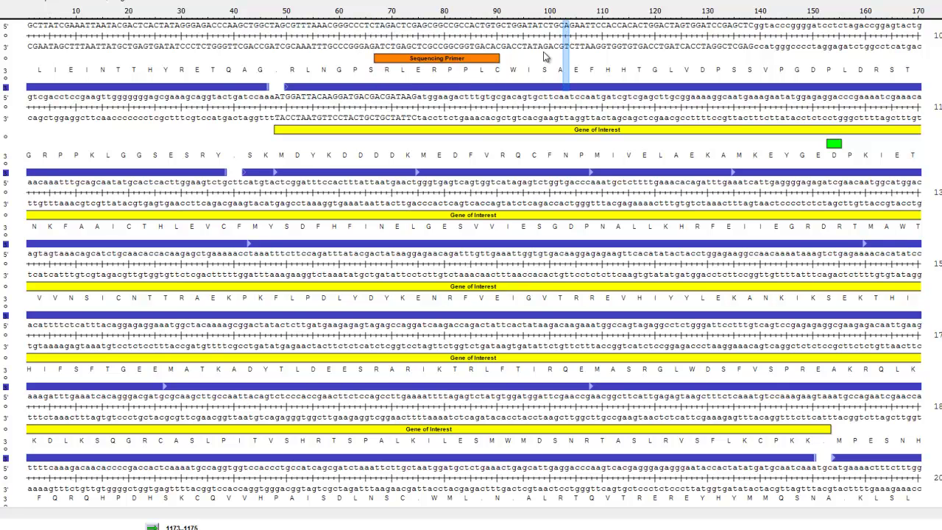
click(449, 59)
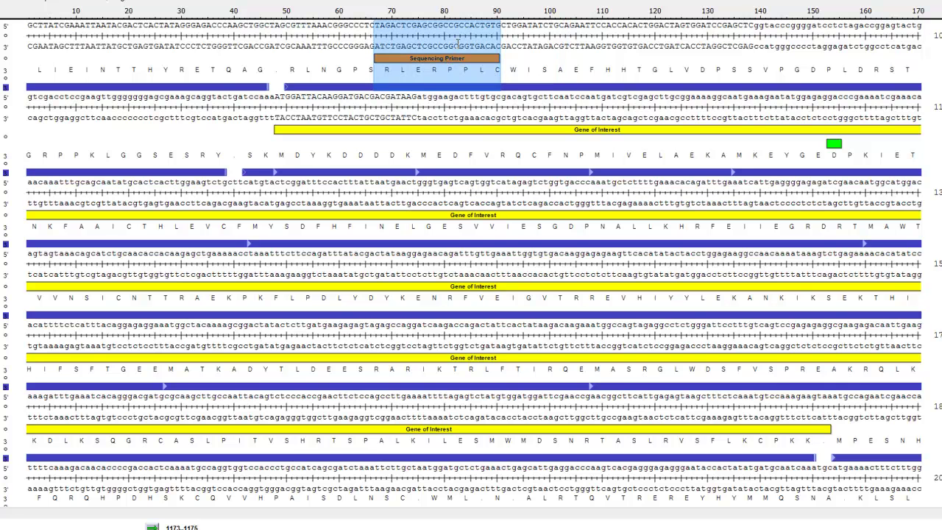
click(627, 32)
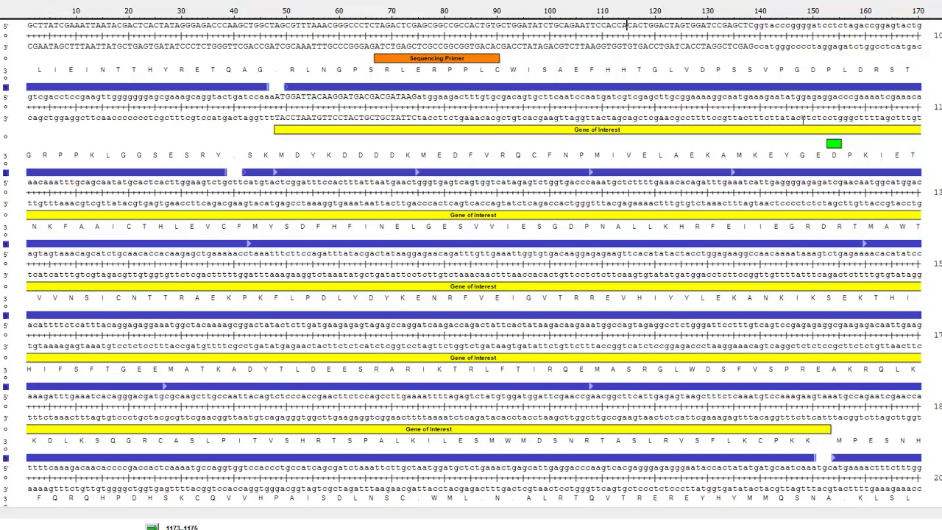
click(834, 144)
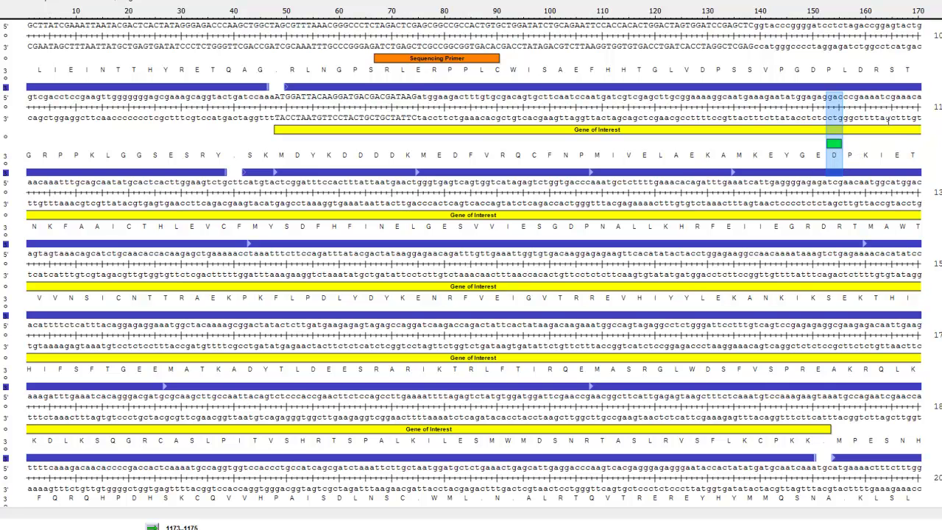
click(883, 103)
click(833, 145)
click(833, 96)
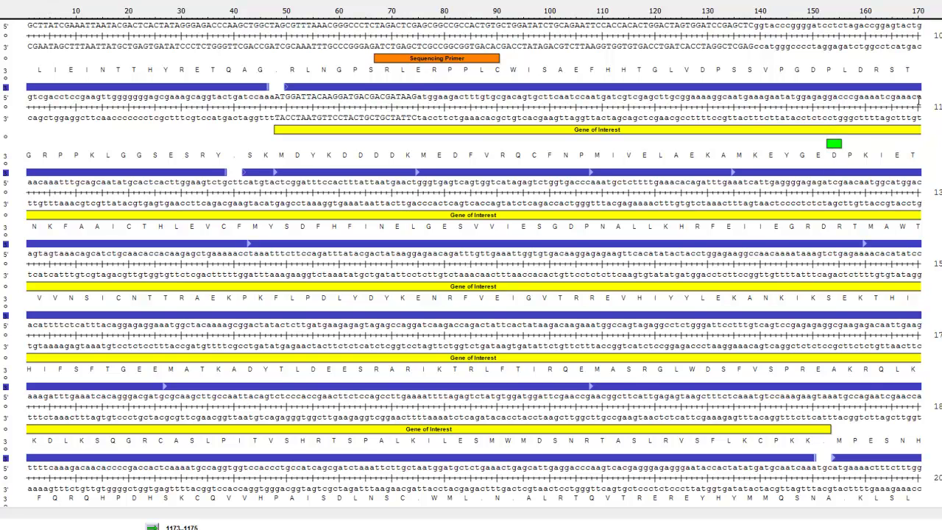
click(834, 143)
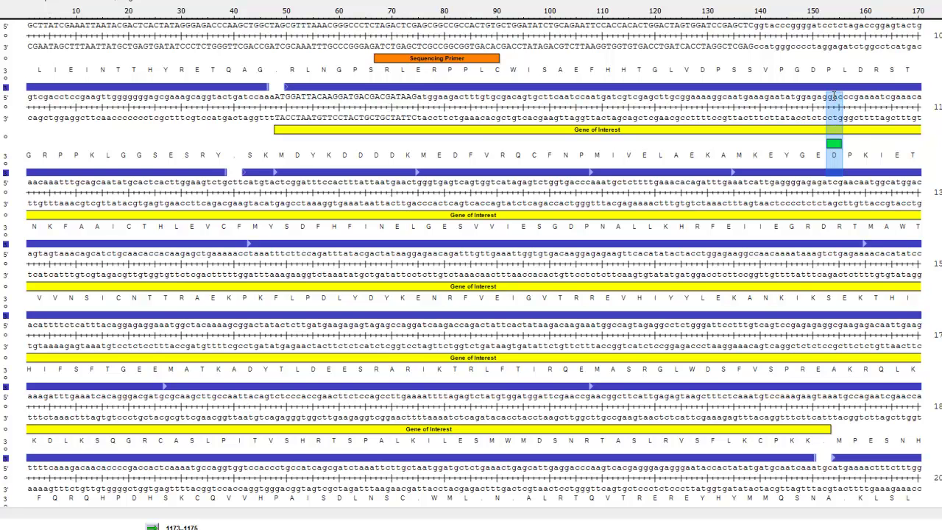
click(859, 97)
click(836, 144)
click(832, 98)
key(BackSpace)
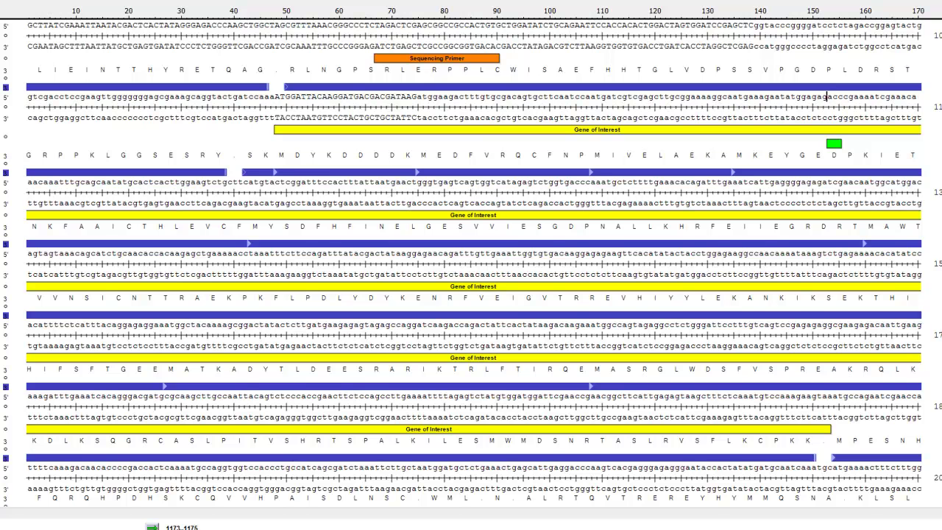
text(n)
key(BackSpace)
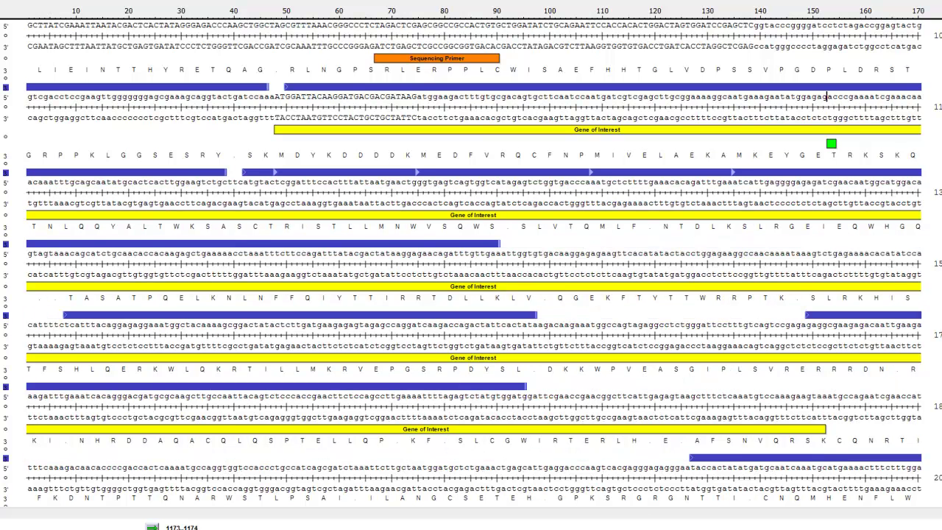
text(ga)
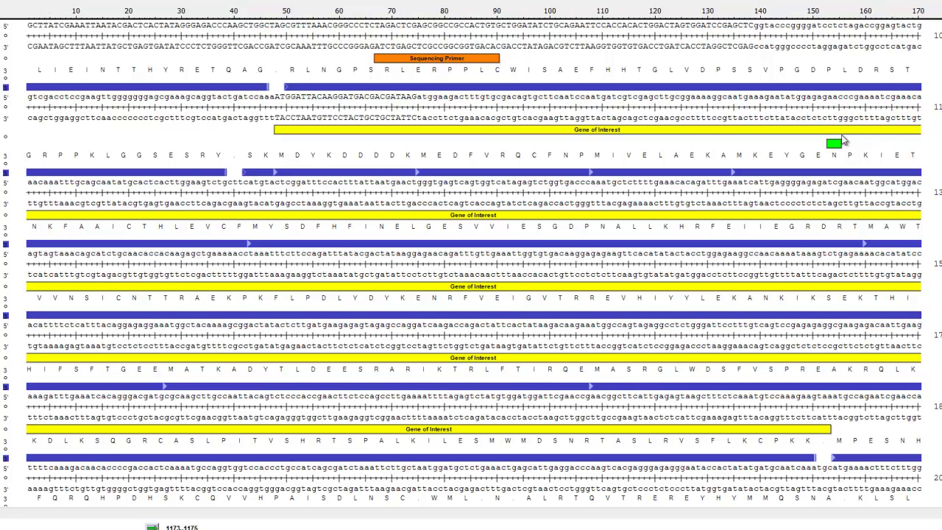
click(834, 144)
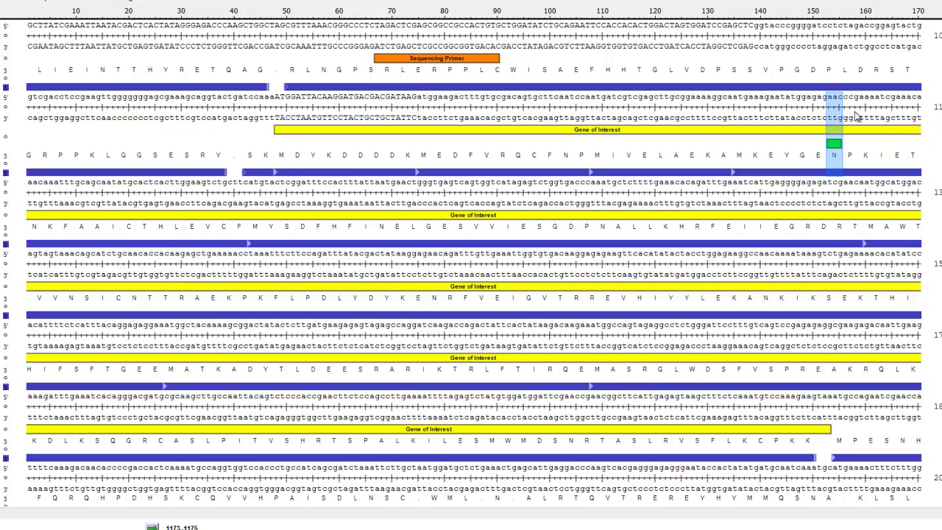
click(832, 96)
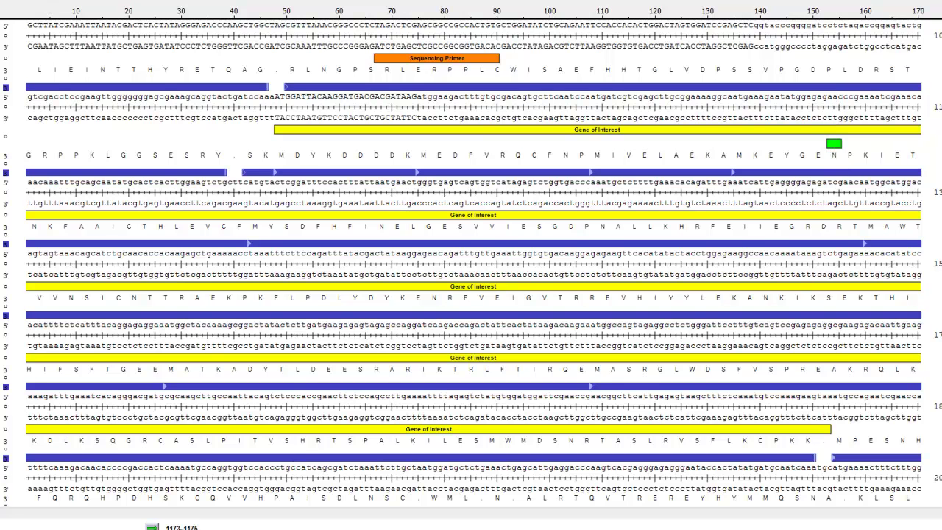
key(BackSpace)
text(g)
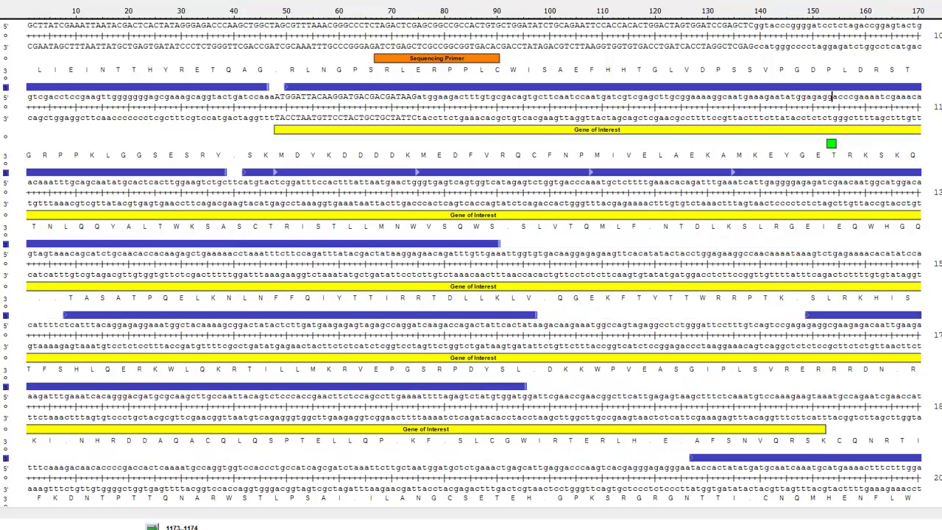
click(837, 144)
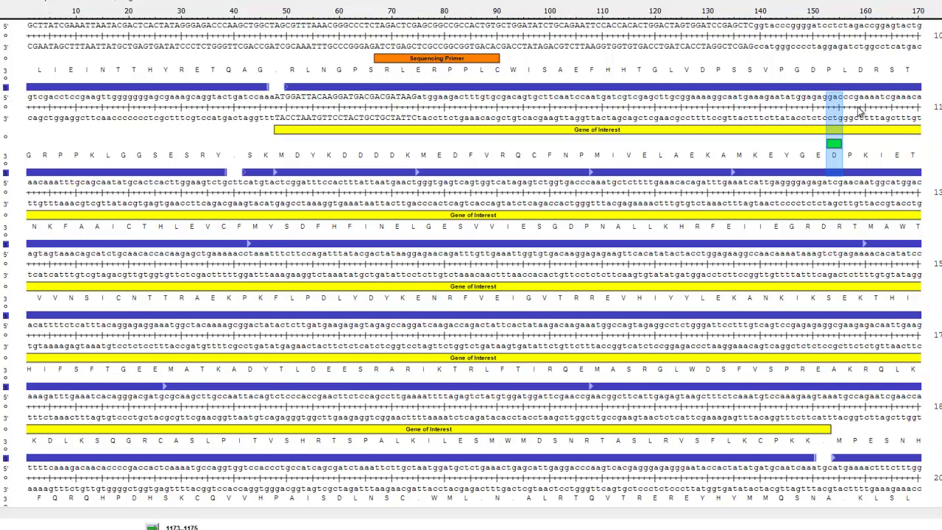
click(810, 107)
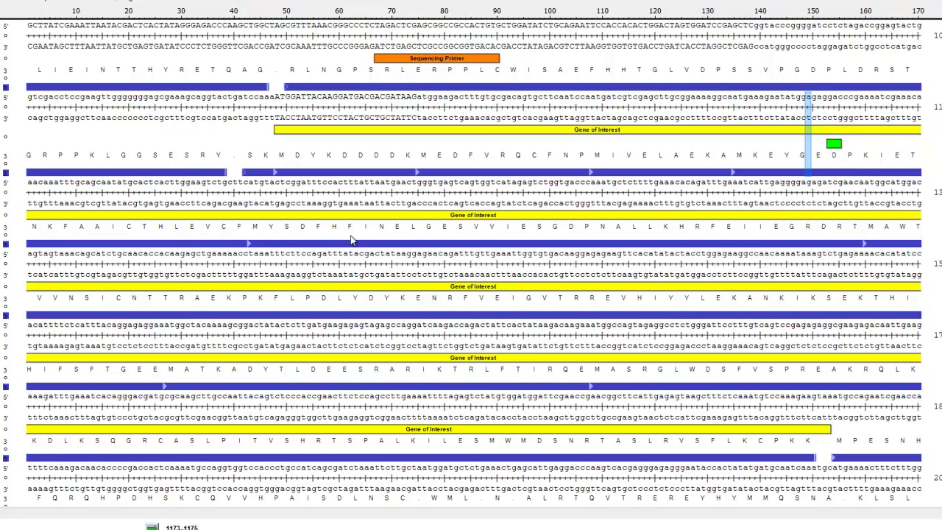
- Select the Gene of Interest region in the linear sequence, then clear the selection
scroll(568, 179, down, 1)
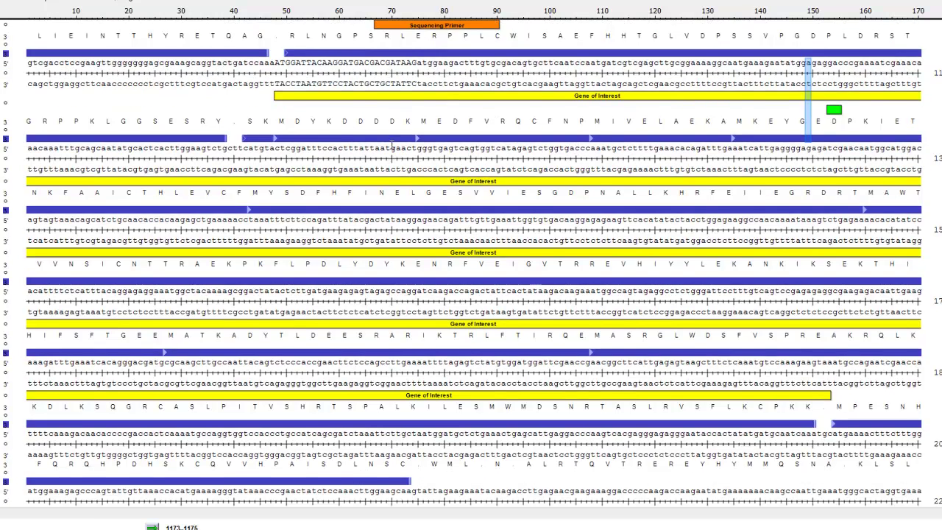
scroll(392, 145, up, 1)
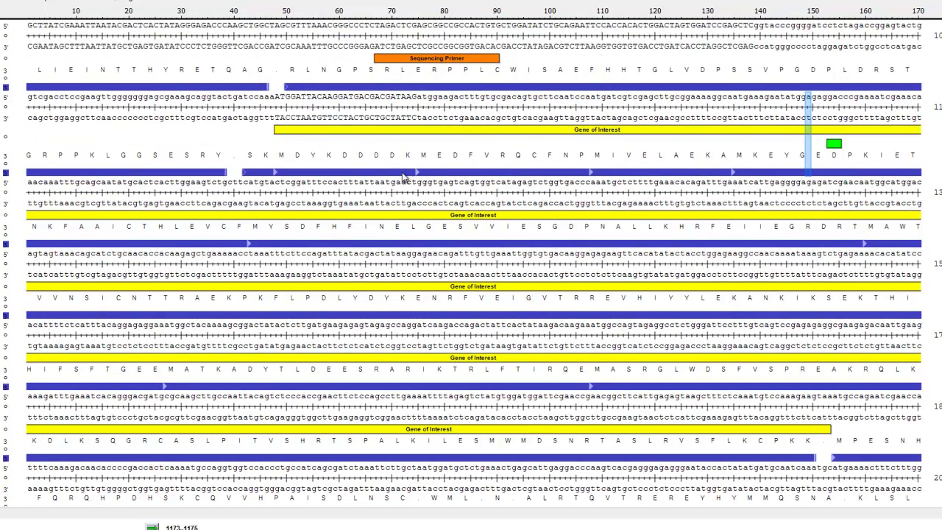
click(278, 175)
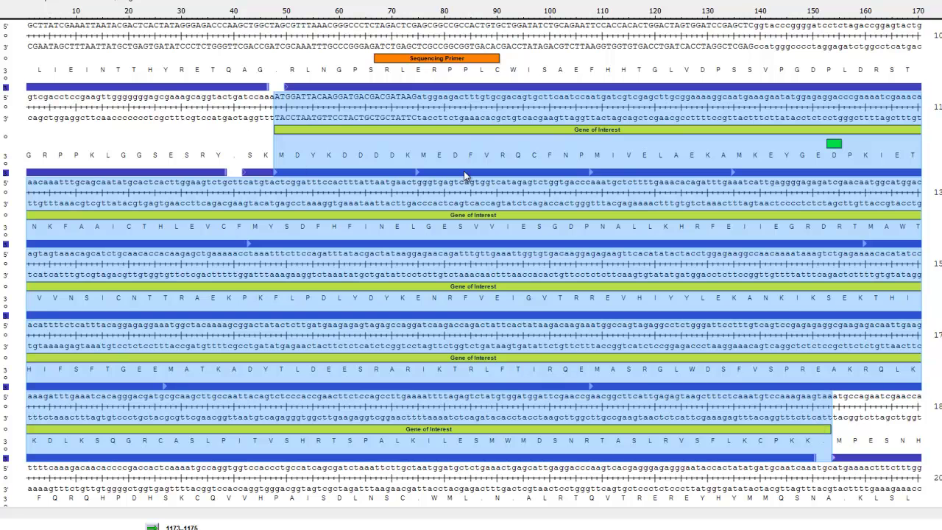
click(509, 99)
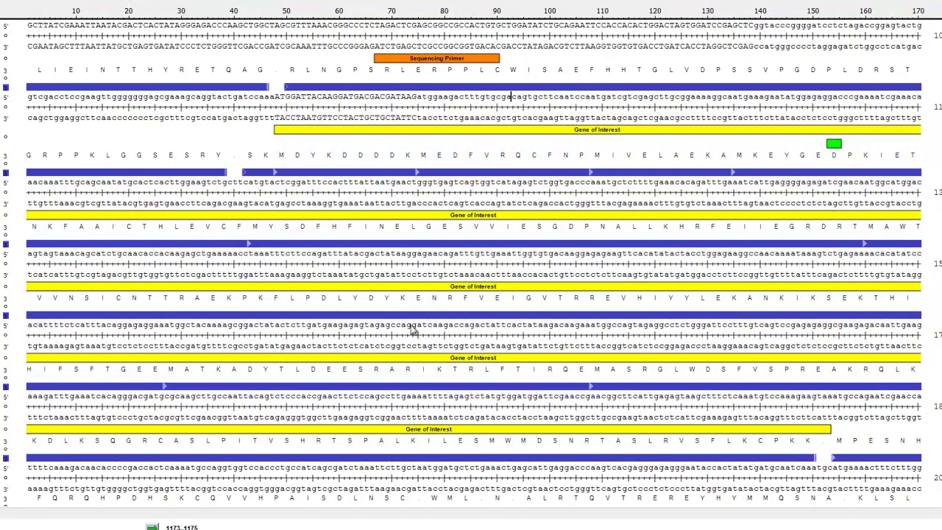
- Switch the Plasmid Template display to the circular plasmid map
scroll(521, 221, down, 2)
scroll(441, 224, up, 1)
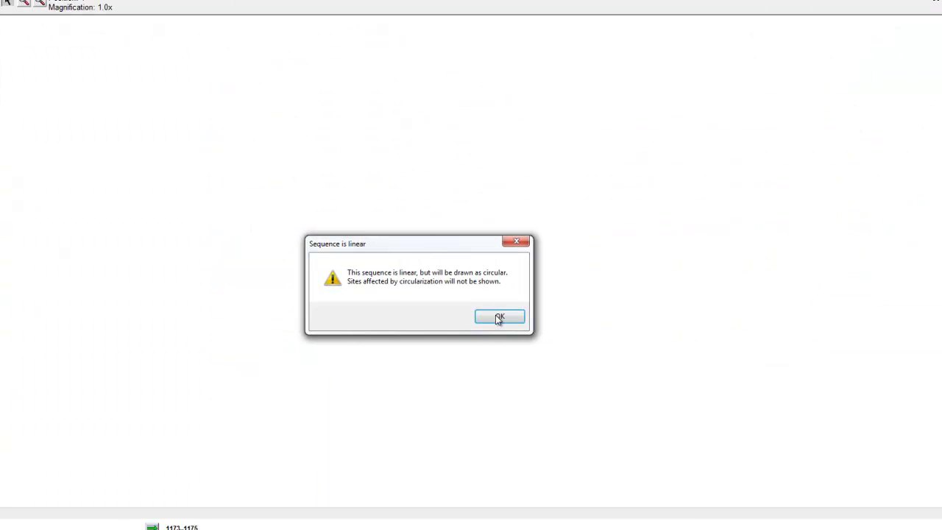
click(496, 316)
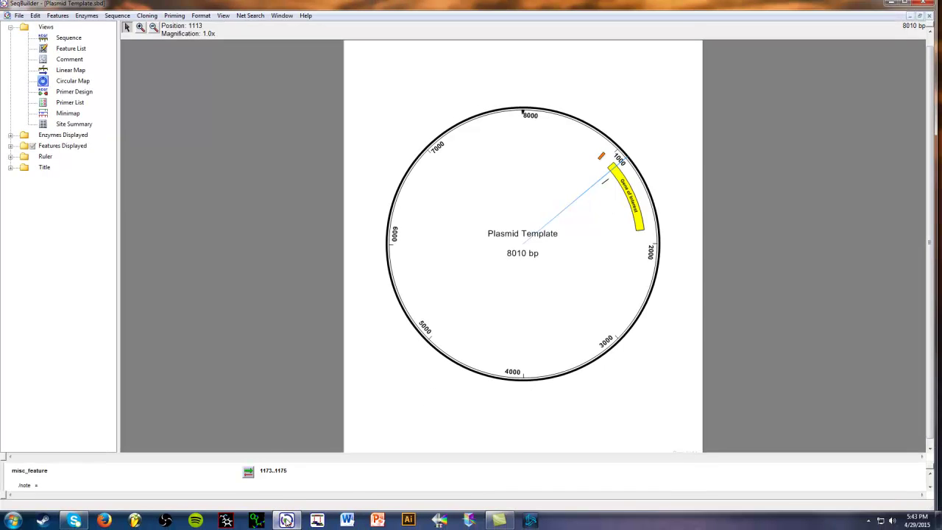
- Close the Plasmid Template without saving, then launch SeqMan Pro past the licence notice
click(925, 4)
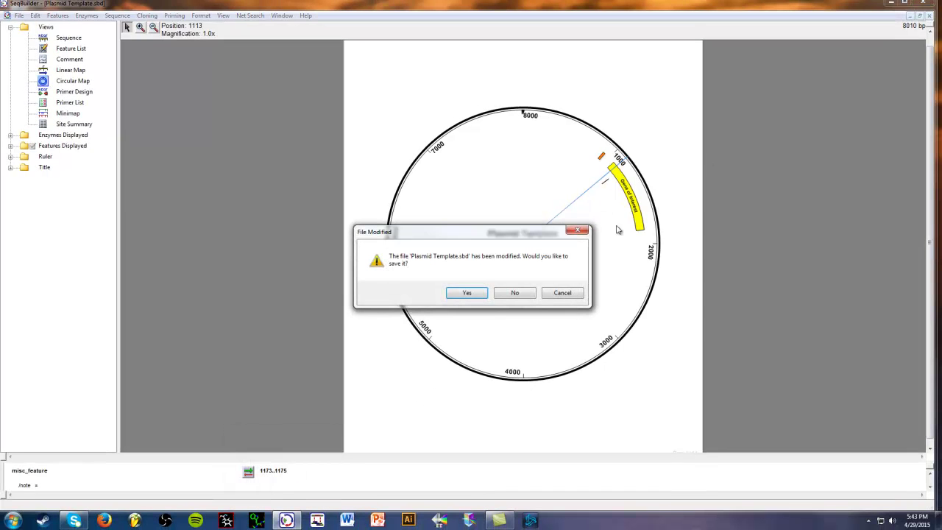
click(514, 293)
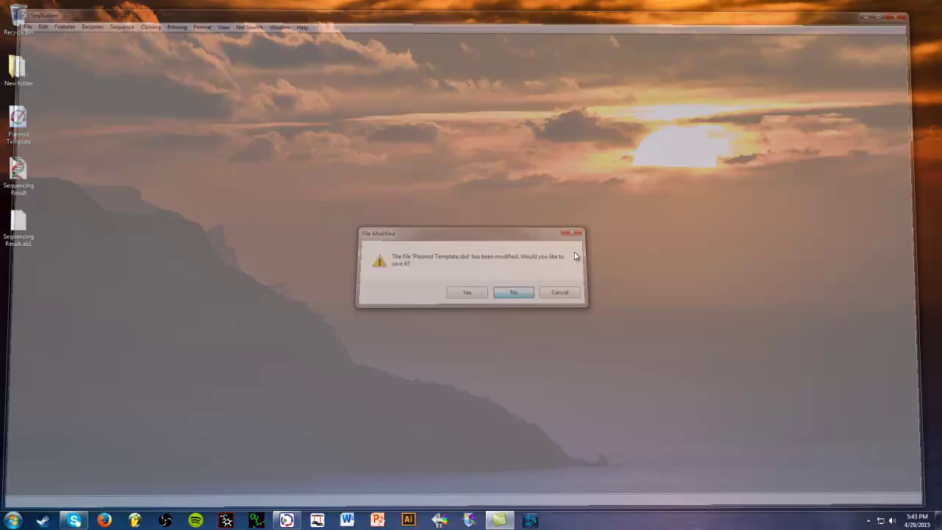
click(317, 520)
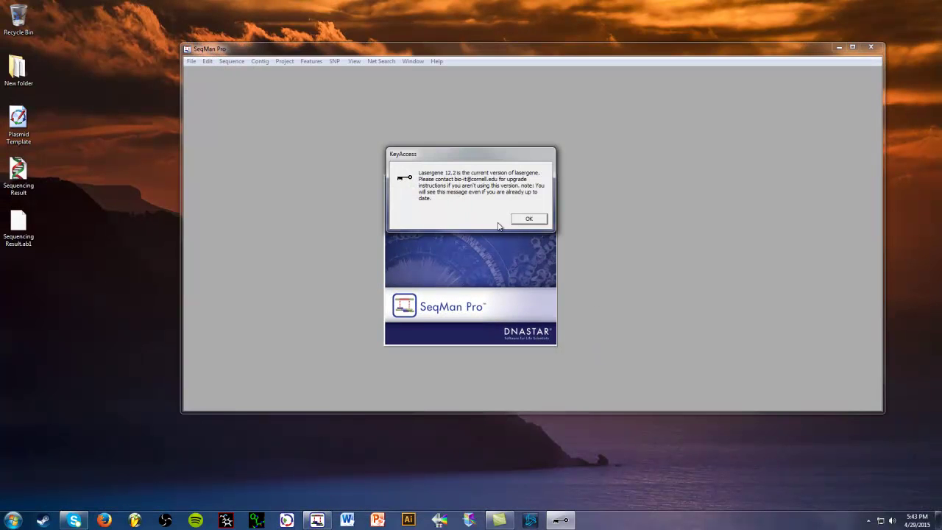
click(541, 220)
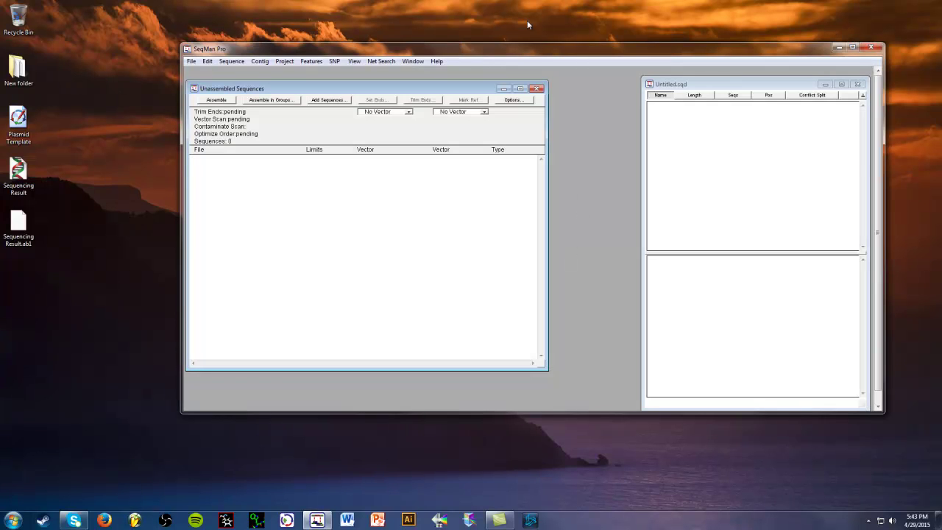
- Drag the Plasmid Template file into the Unassembled Sequences list
drag(553, 52, 520, 59)
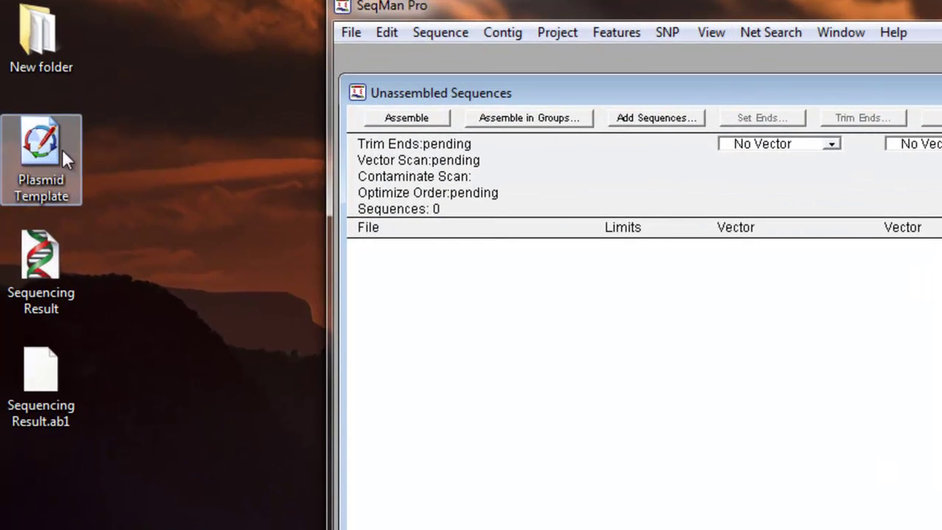
drag(35, 149, 331, 279)
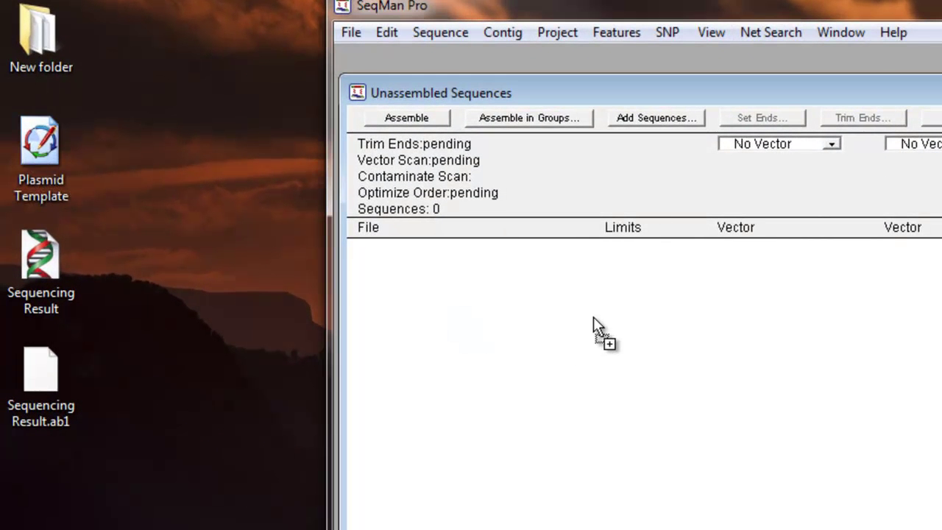
drag(594, 318, 596, 306)
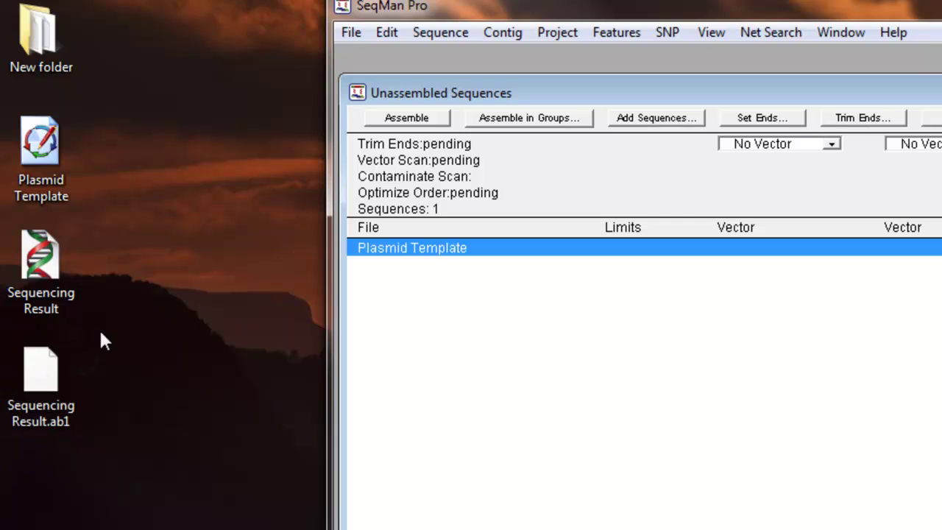
- Locate the Sequencing Result.ab1 file and dismiss the can't-open-file warning
click(135, 306)
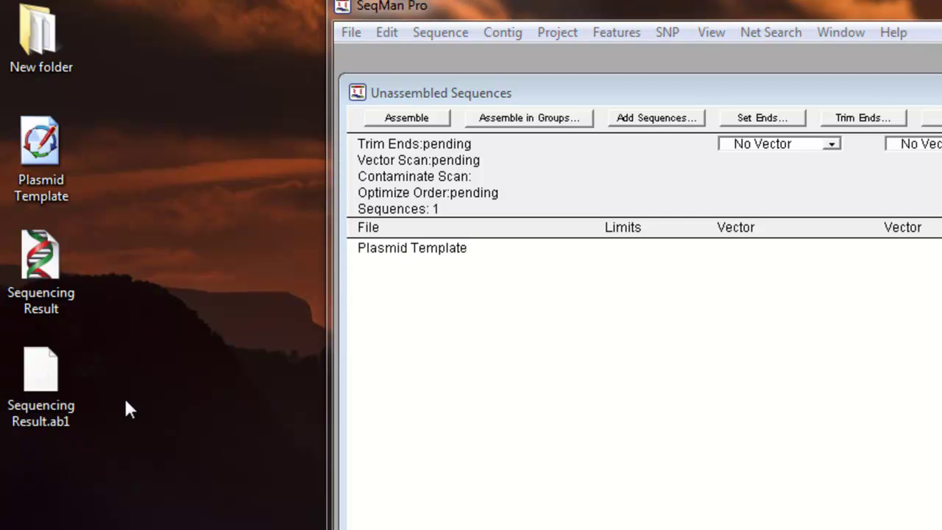
drag(52, 386, 136, 274)
click(72, 356)
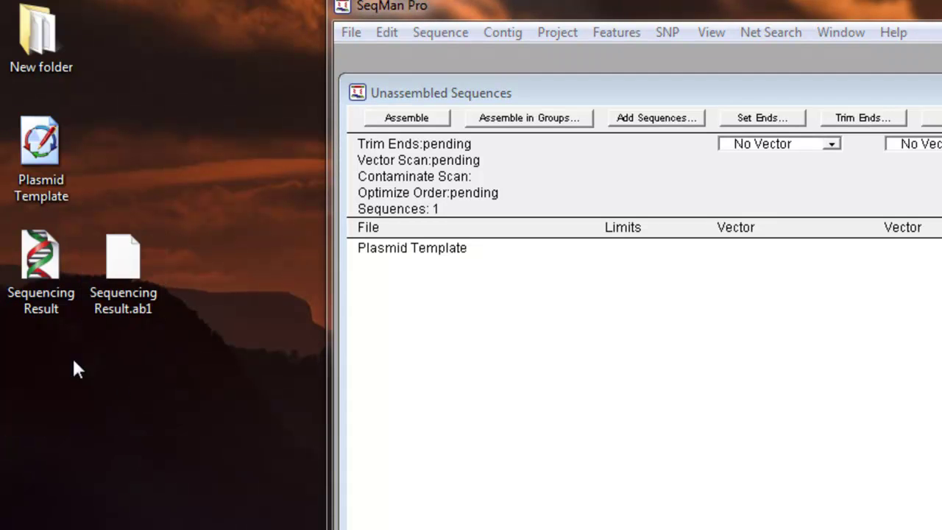
double_click(138, 281)
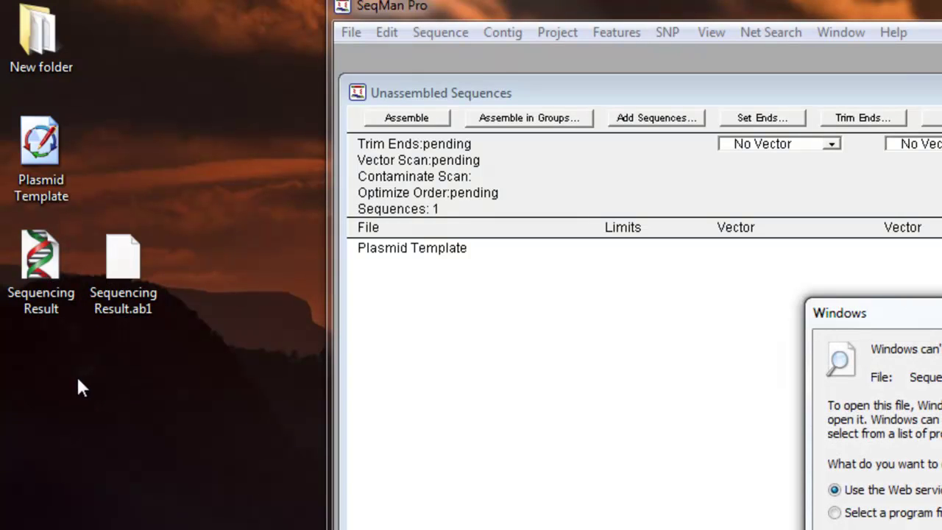
key(Escape)
click(202, 385)
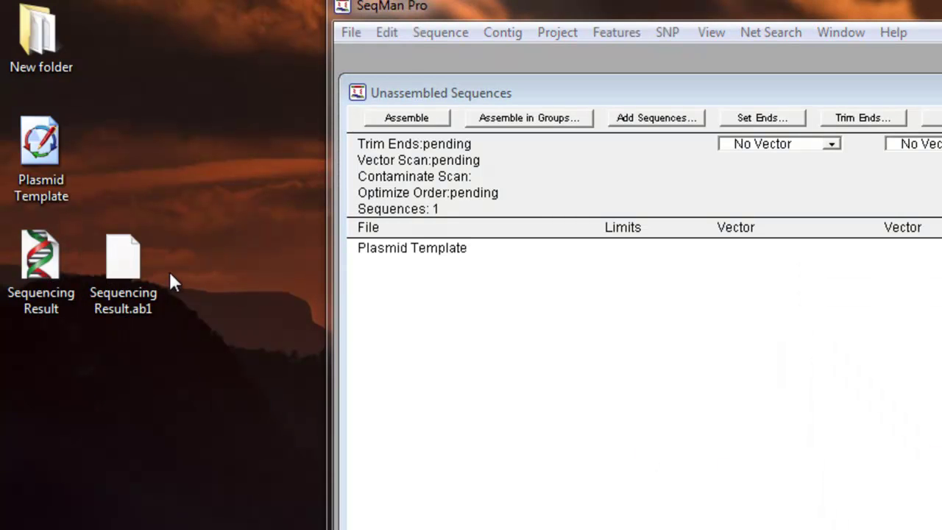
- Add the Sequencing Result.ab1 trace to the list beside the Plasmid Template entry
click(22, 272)
click(126, 295)
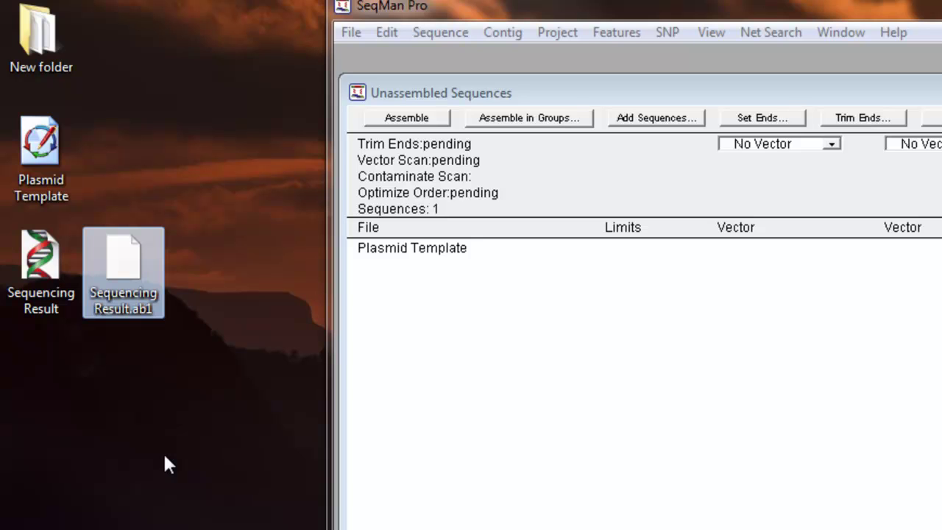
click(206, 235)
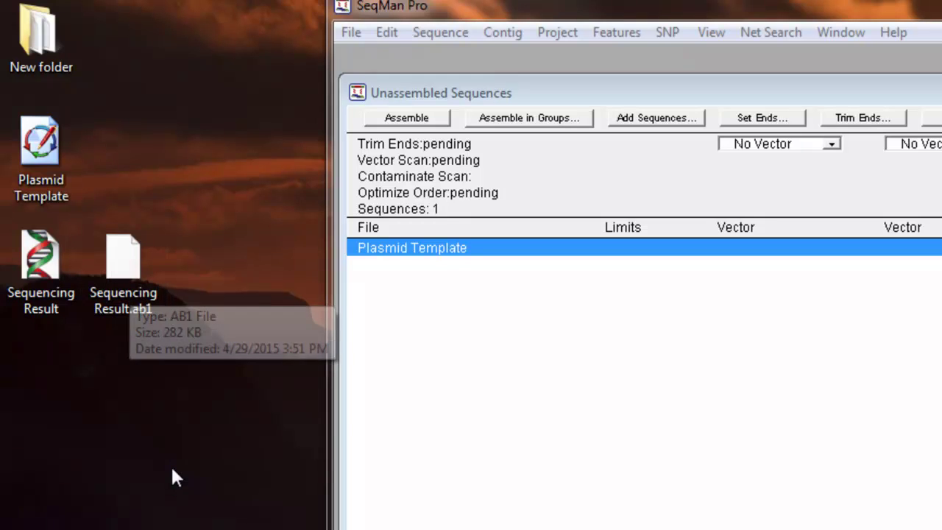
drag(129, 284, 603, 366)
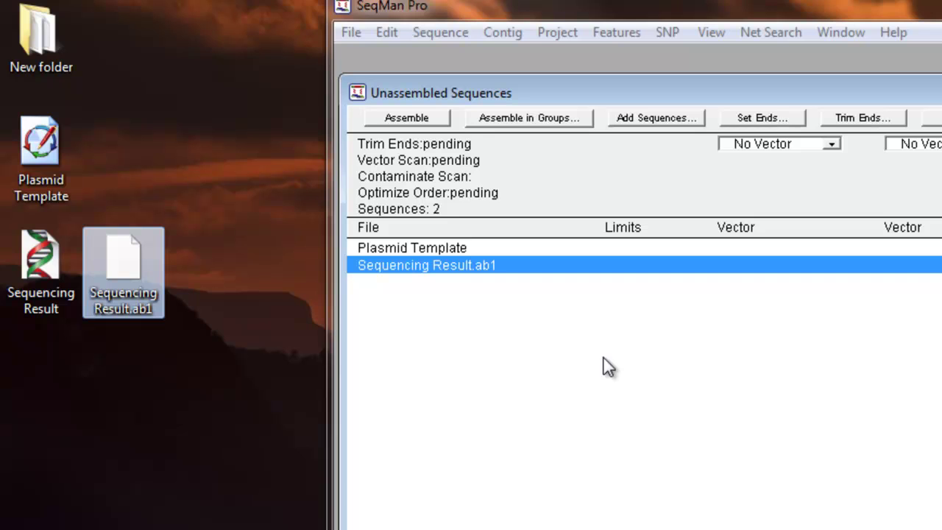
click(446, 250)
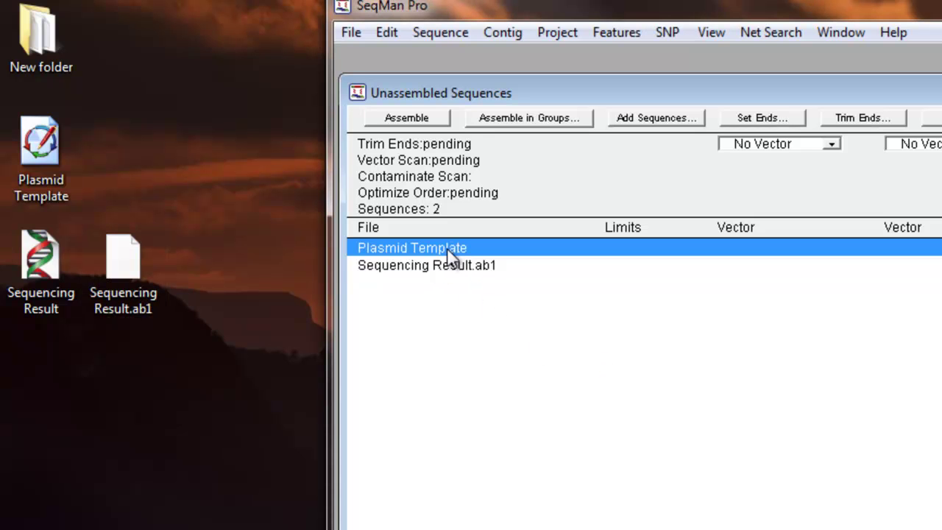
click(481, 272)
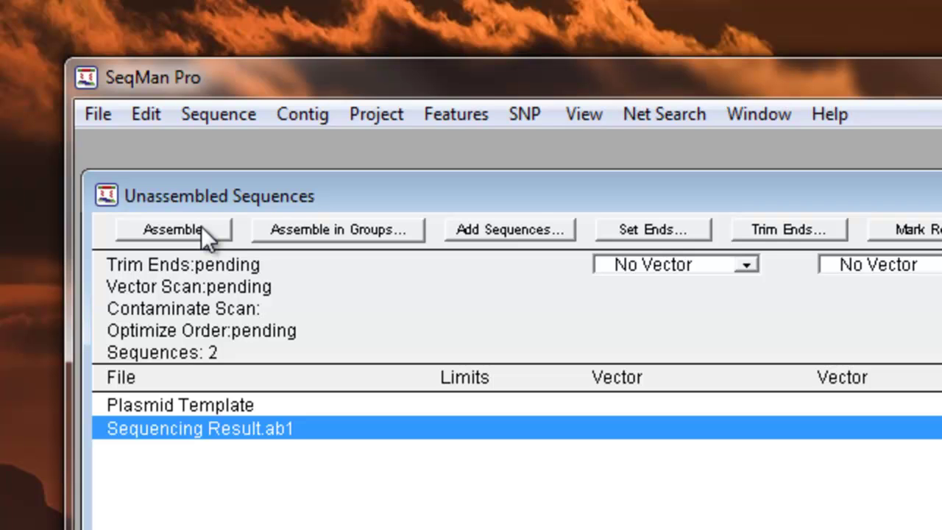
- Assemble Plasmid Template and Sequencing Result.ab1 into Contig 1, maximize SeqMan Pro, and select Contig 1
click(201, 227)
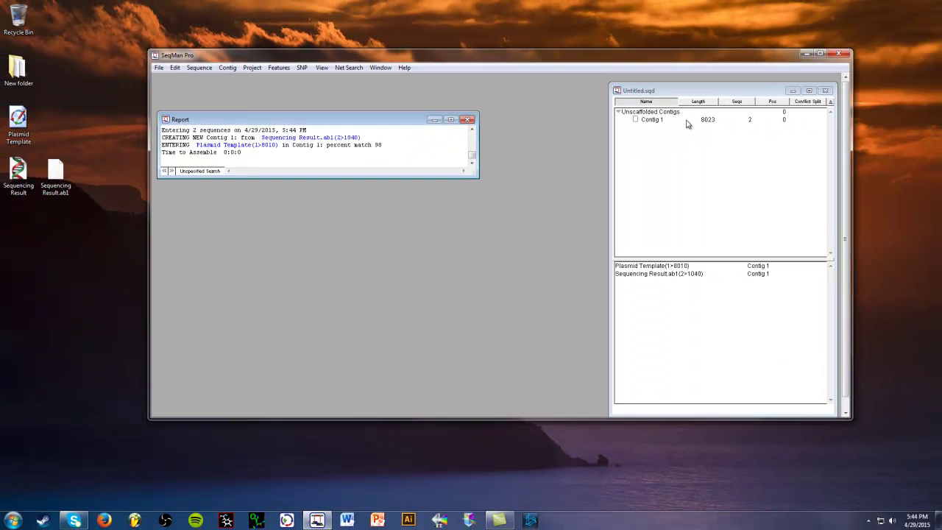
click(657, 125)
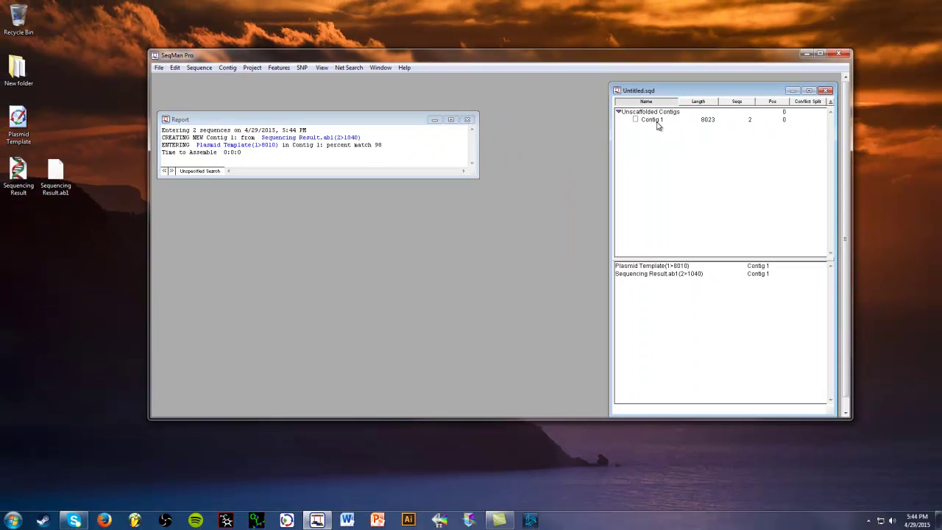
click(819, 54)
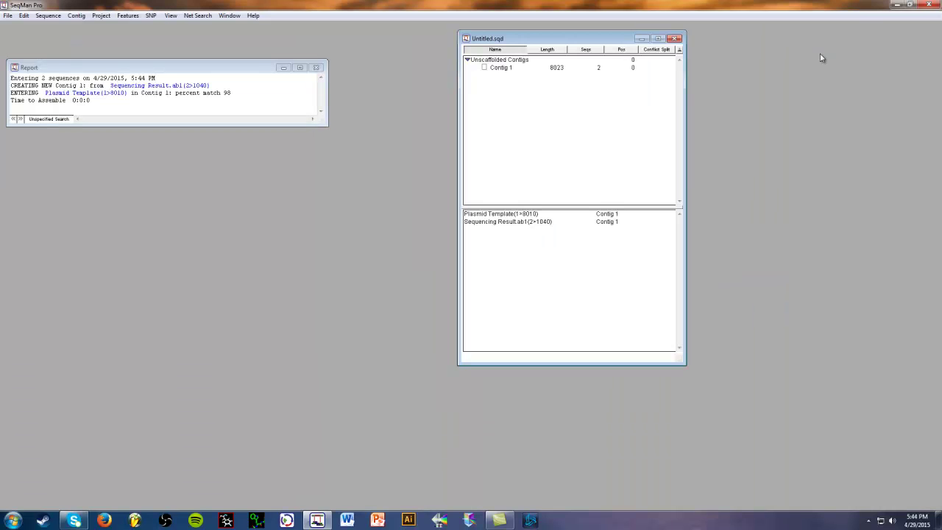
click(267, 69)
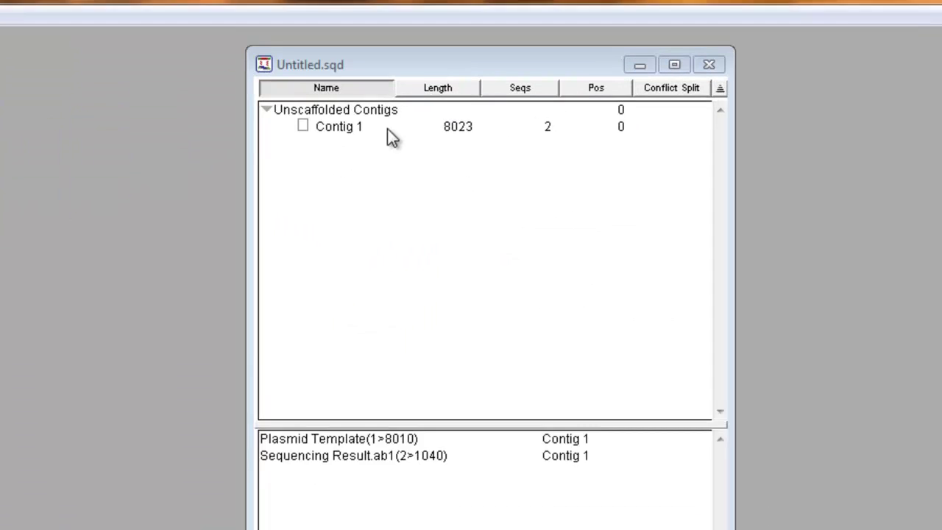
click(499, 68)
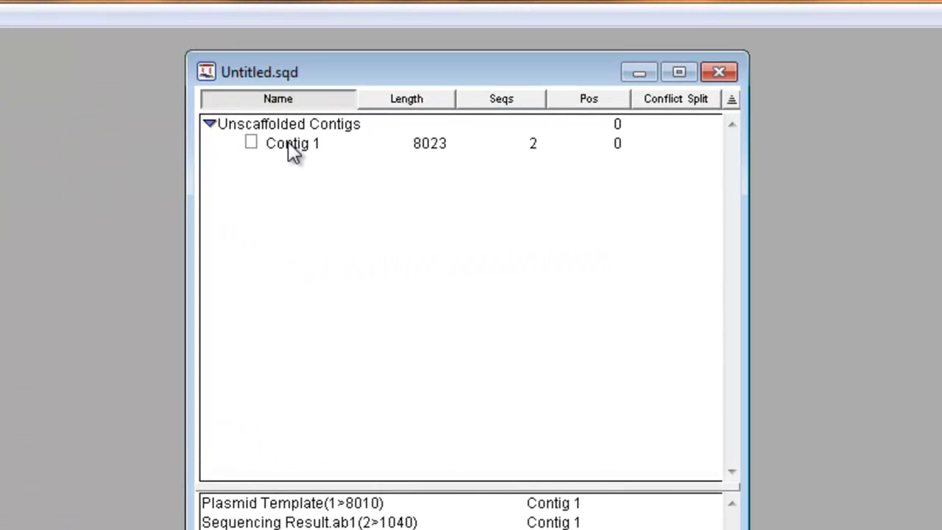
click(499, 67)
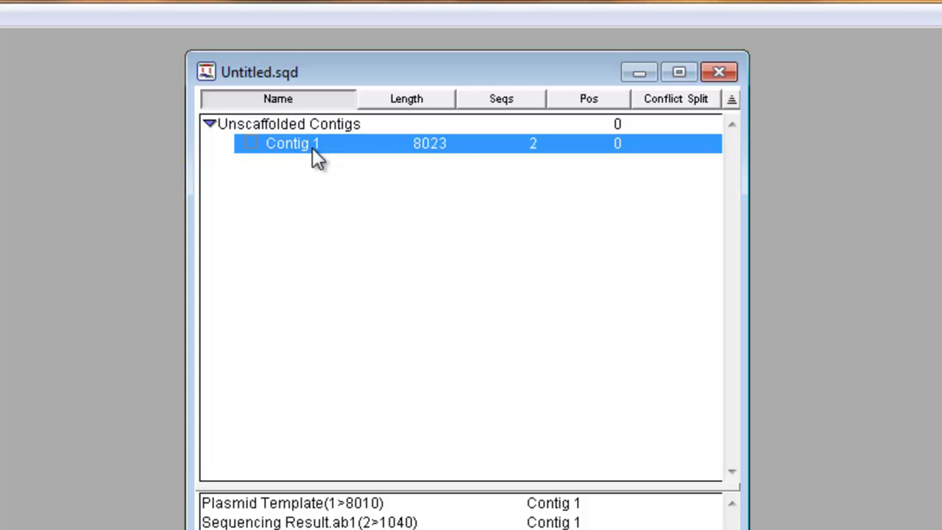
- Open the Alignment of Contig 1 window and maximize it to fill the workspace
double_click(312, 147)
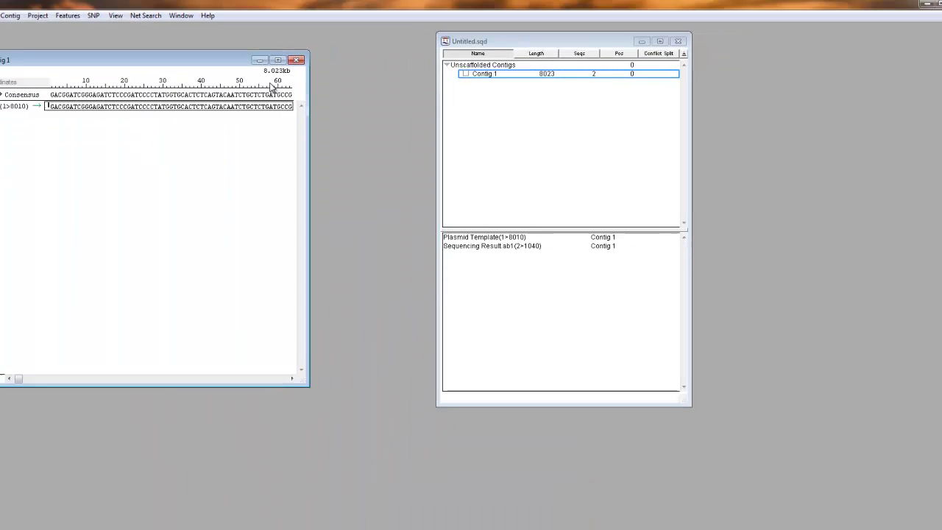
click(316, 56)
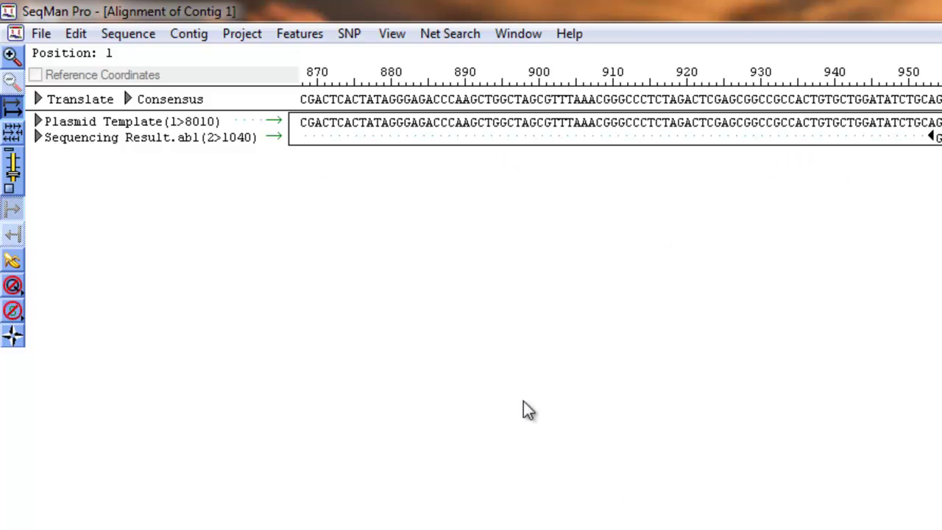
- Show the Plasmid Template's annotated feature track in the alignment
click(38, 121)
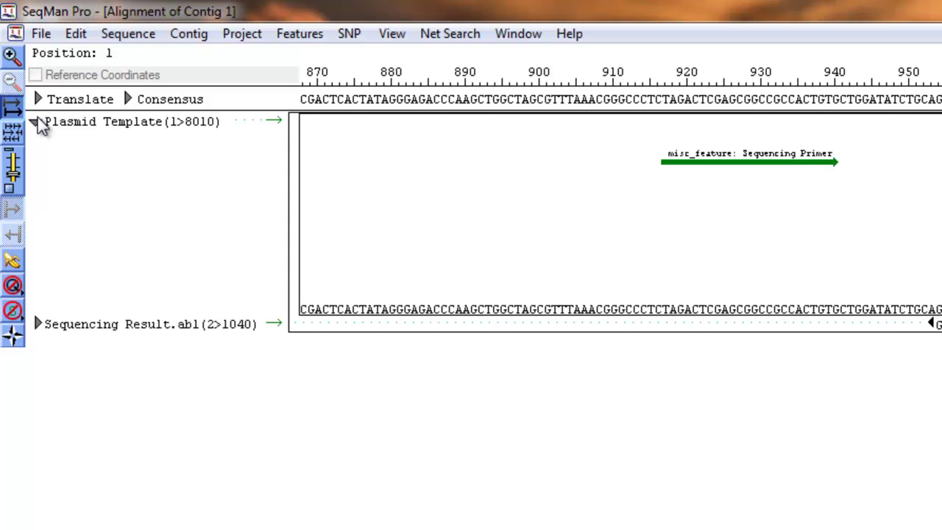
click(38, 121)
click(37, 120)
scroll(621, 221, right, 6)
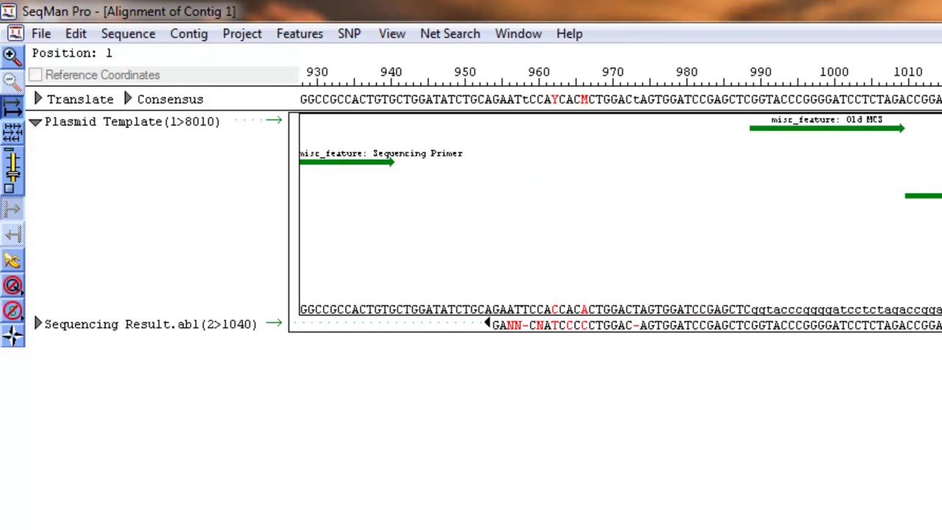
scroll(621, 221, right, 5)
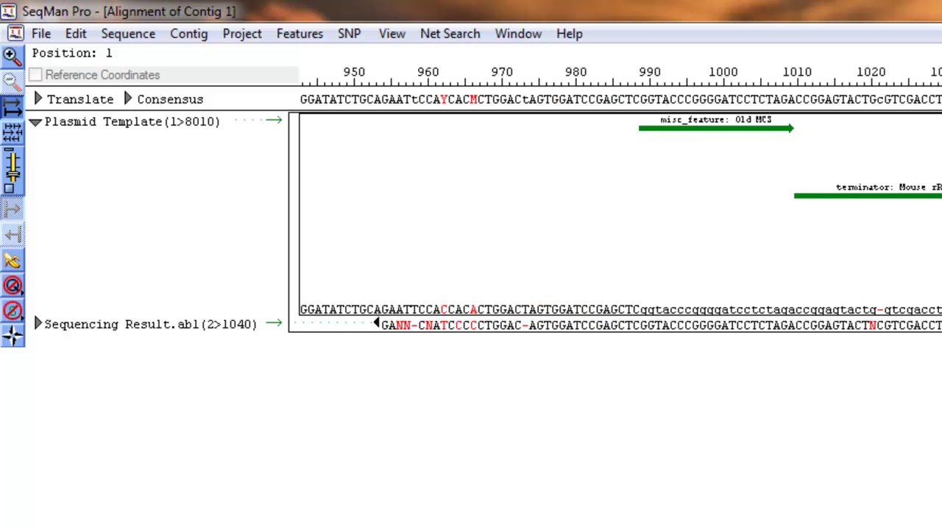
scroll(621, 221, left, 3)
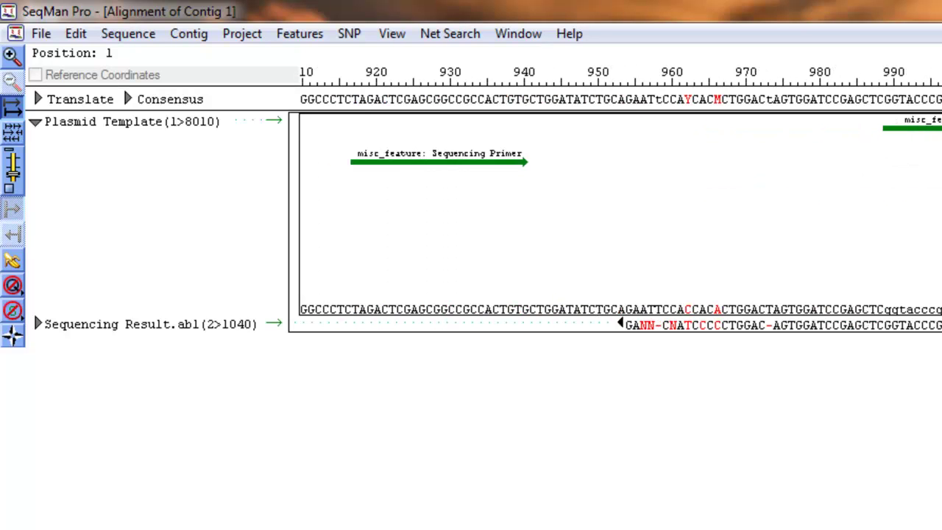
scroll(620, 221, left, 3)
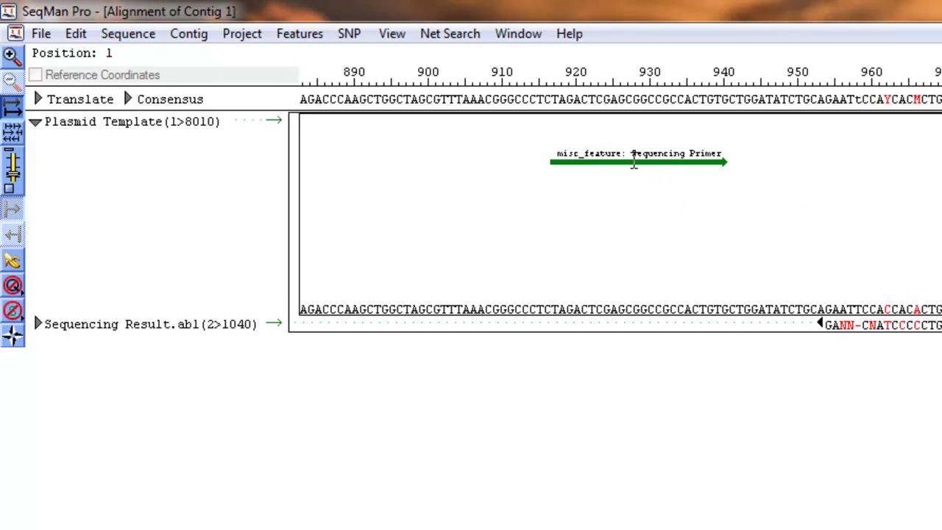
- Select the Sequencing Primer bases 917–940 and mark base 949 just past it
click(644, 168)
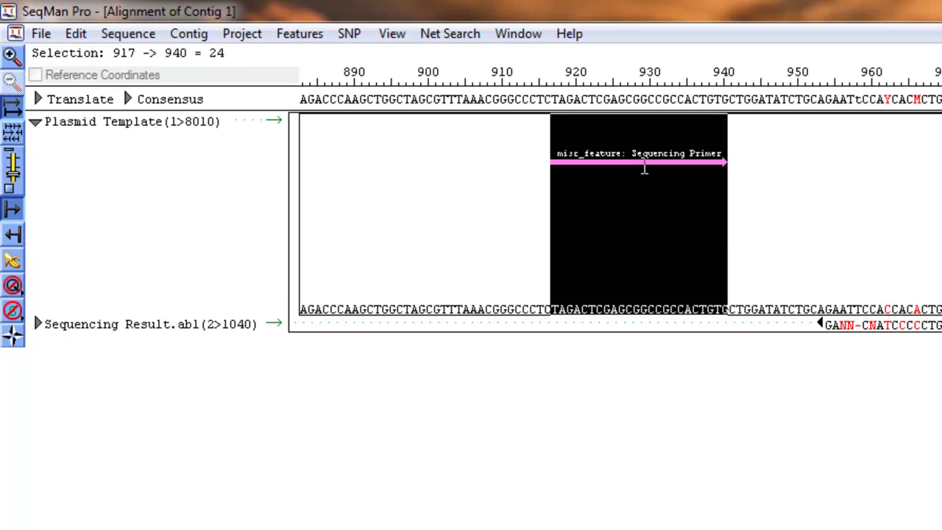
click(742, 102)
click(660, 167)
click(707, 99)
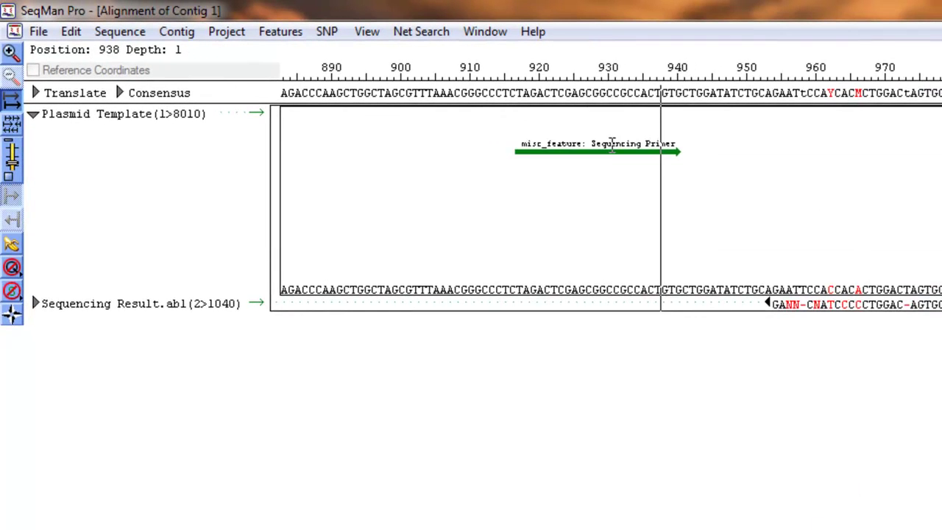
click(611, 145)
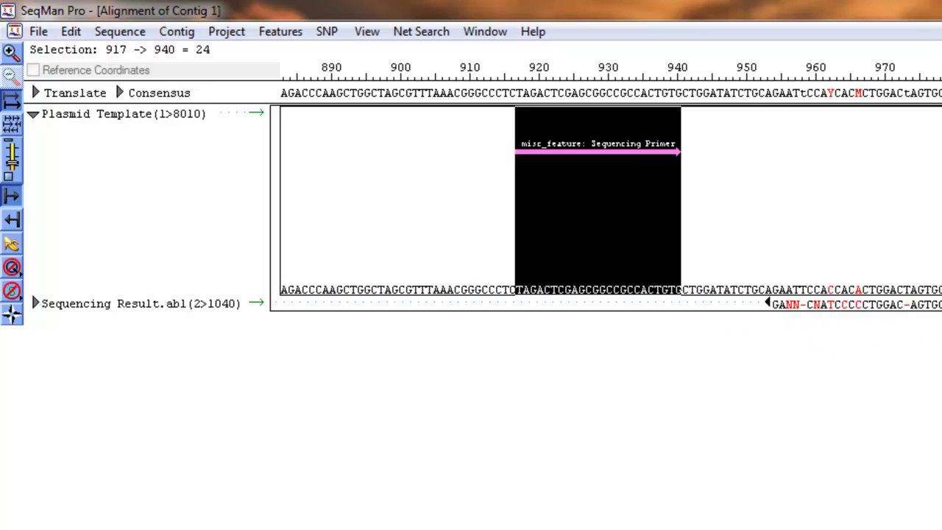
click(735, 100)
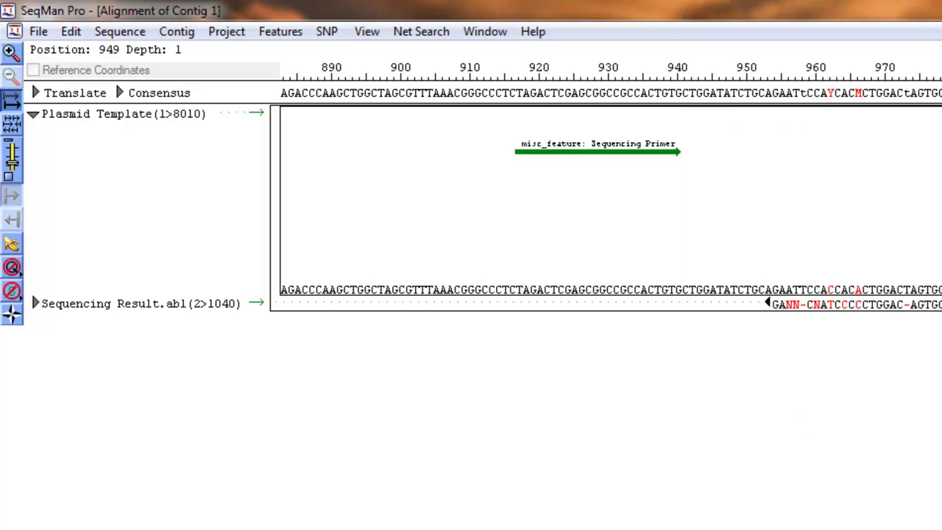
scroll(611, 206, right, 2)
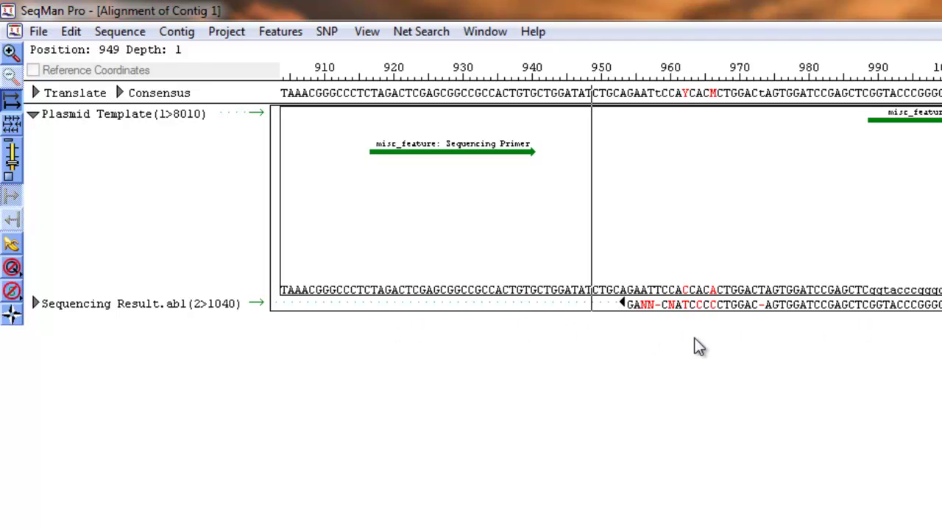
- Expand the Sequencing Result.ab1 chromatogram and bring the read start near base 954 into view
click(35, 303)
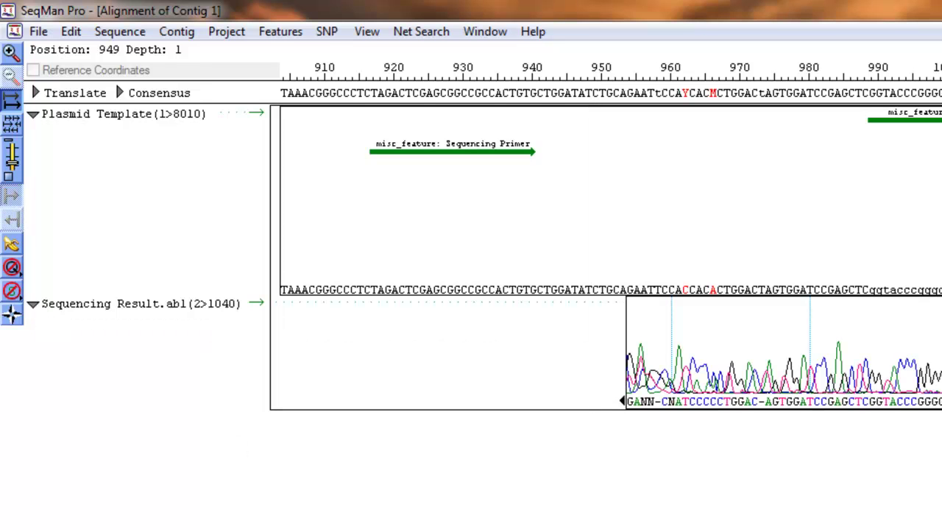
scroll(604, 258, right, 10)
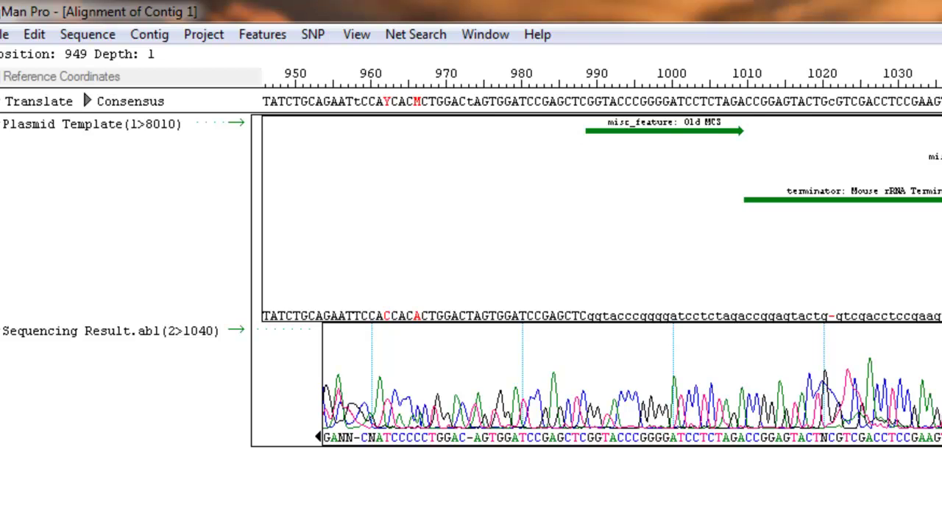
scroll(602, 269, left, 5)
scroll(602, 269, right, 2)
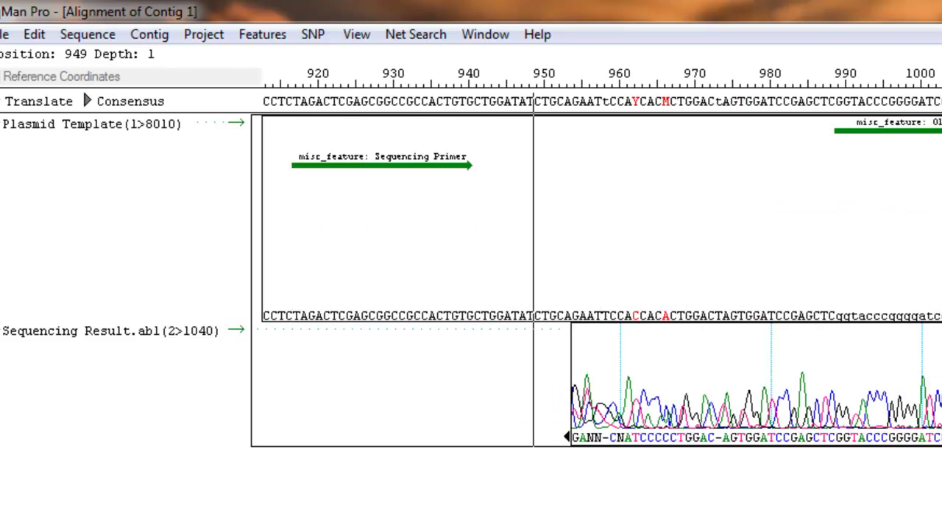
scroll(602, 270, left, 2)
scroll(602, 269, right, 2)
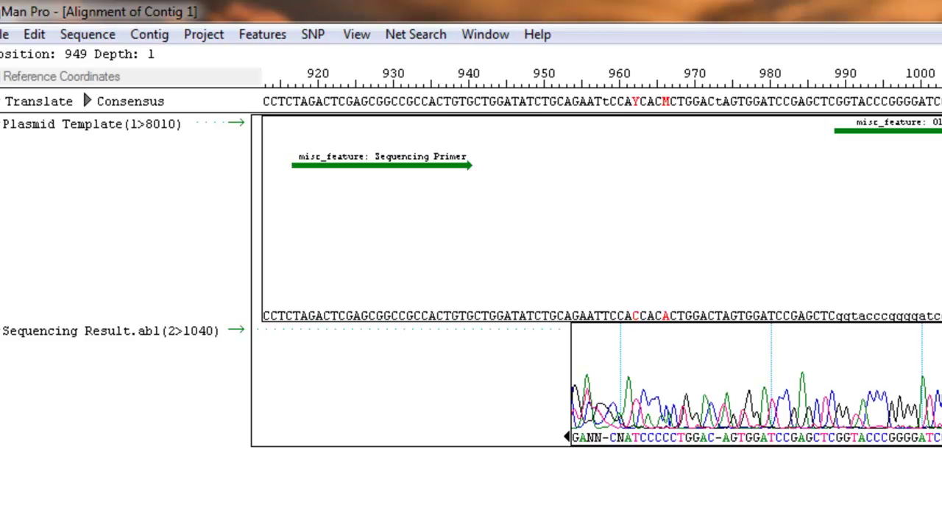
- Scroll the alignment from about base 930 to 1140, reaching the red R near 1174
scroll(602, 280, right, 3)
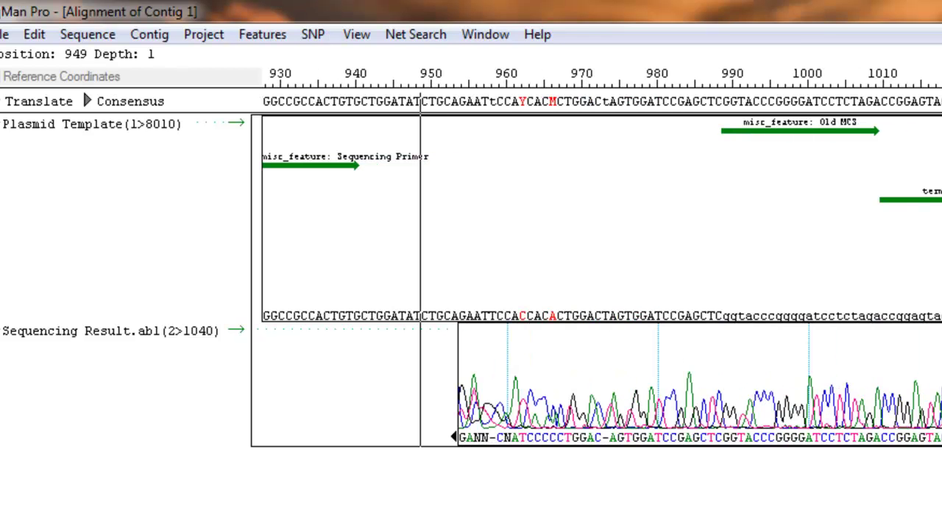
scroll(602, 280, right, 12)
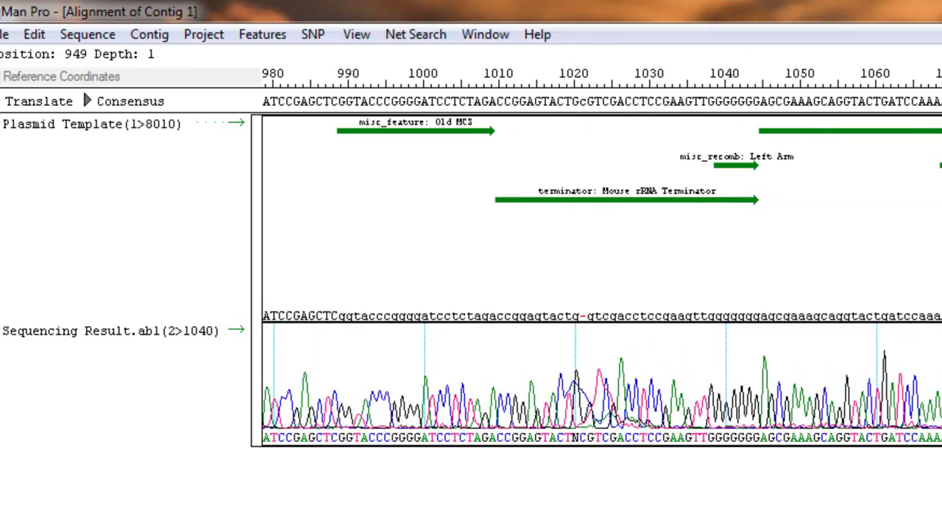
scroll(602, 280, right, 5)
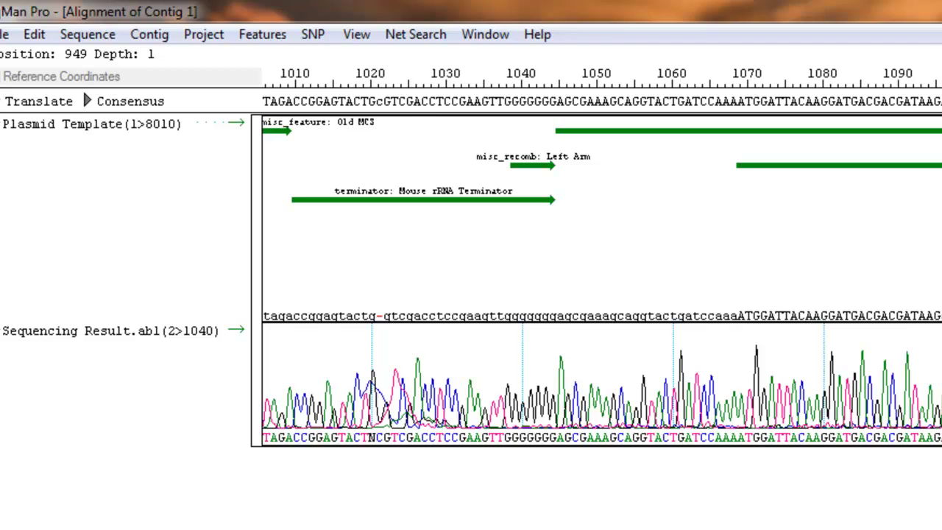
scroll(602, 279, right, 2)
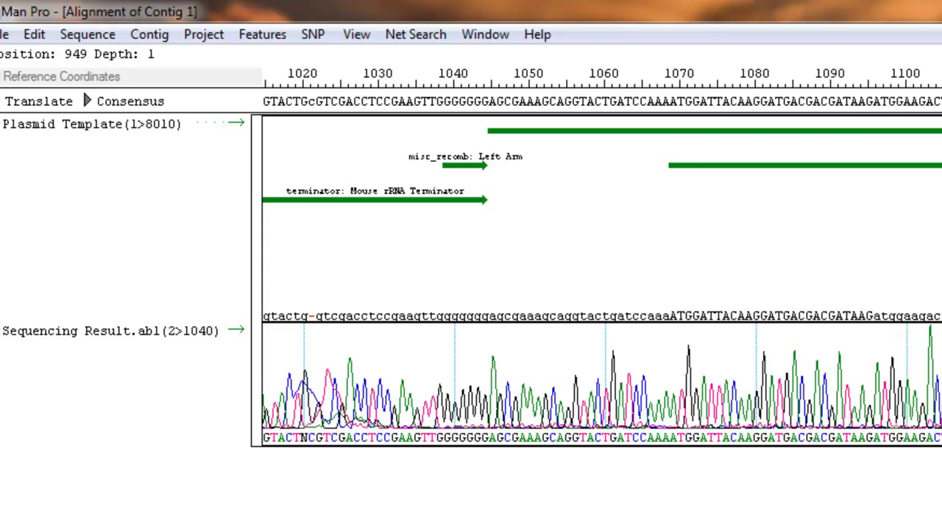
scroll(602, 280, right, 5)
scroll(602, 279, left, 3)
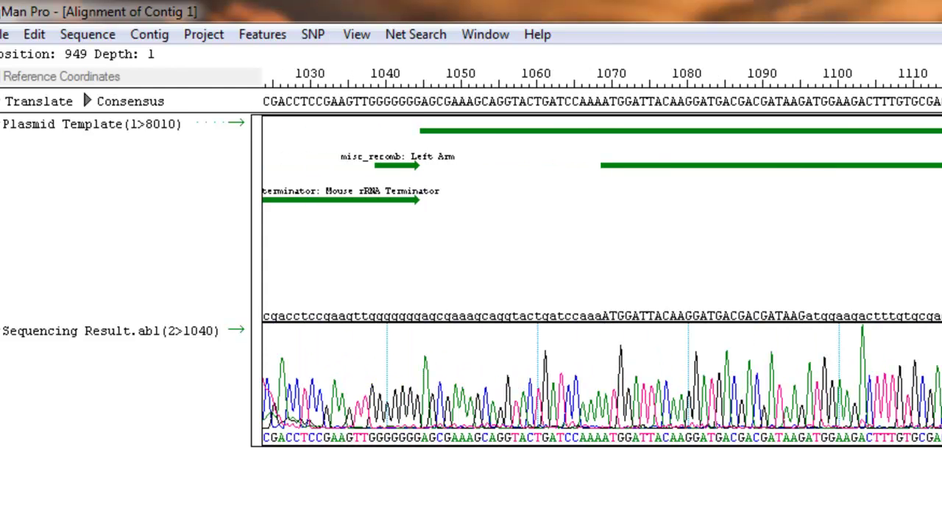
scroll(602, 280, right, 2)
scroll(602, 280, right, 15)
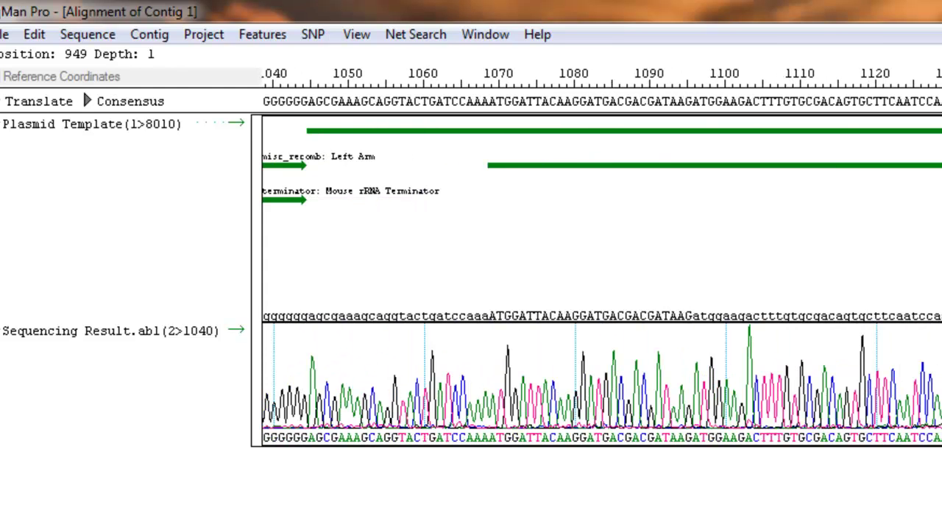
scroll(602, 280, right, 10)
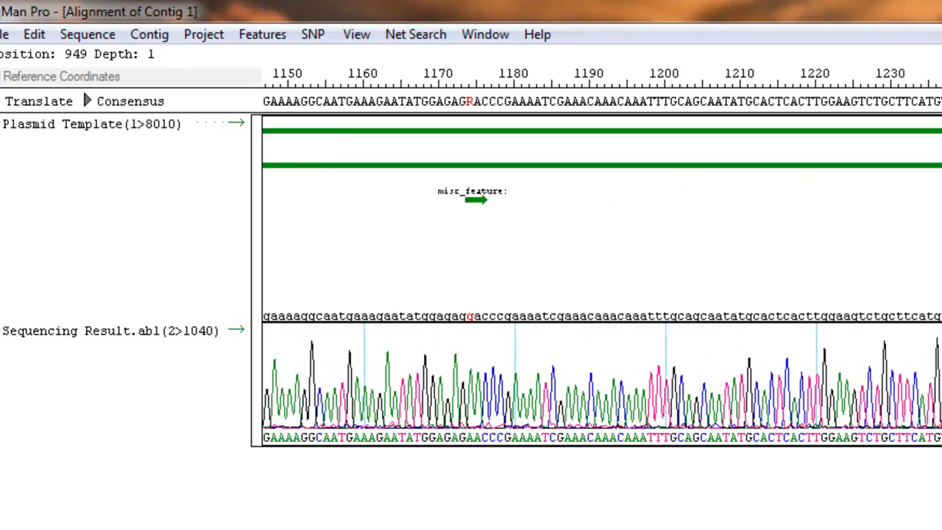
scroll(602, 280, left, 12)
scroll(602, 279, right, 10)
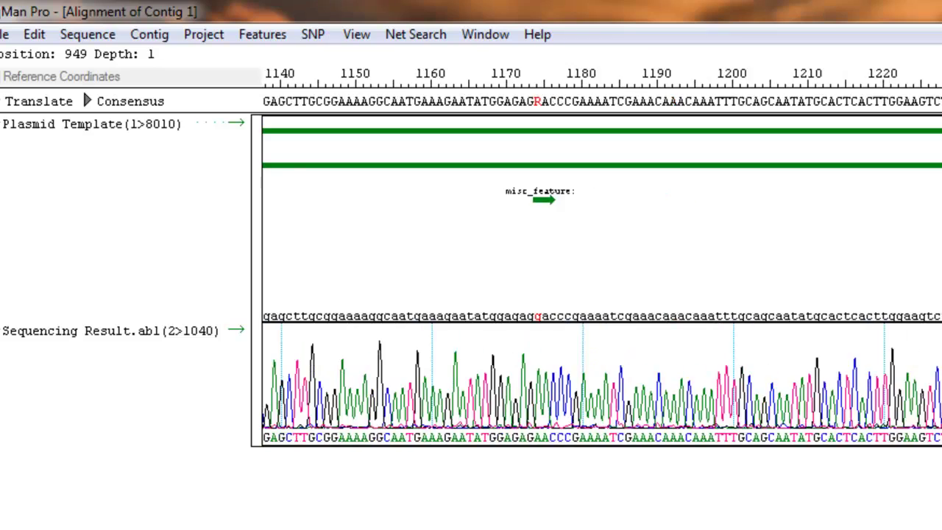
- Select the three-base misc_feature at 1174–1176, where the read calls A opposite template G
scroll(602, 279, right, 8)
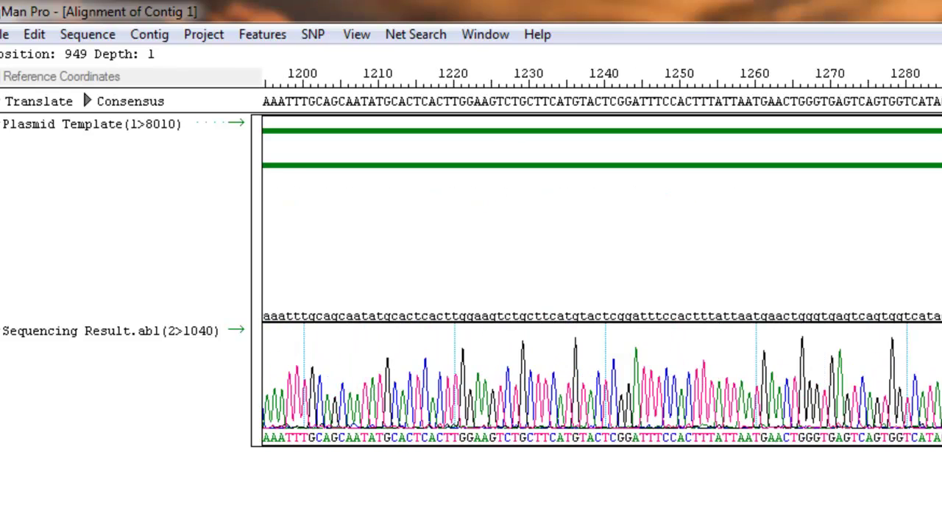
scroll(602, 280, left, 14)
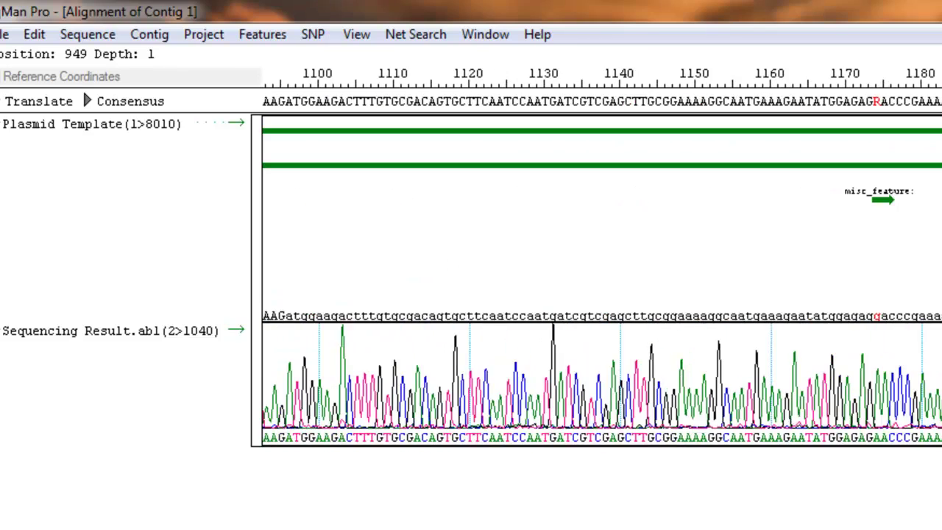
click(883, 199)
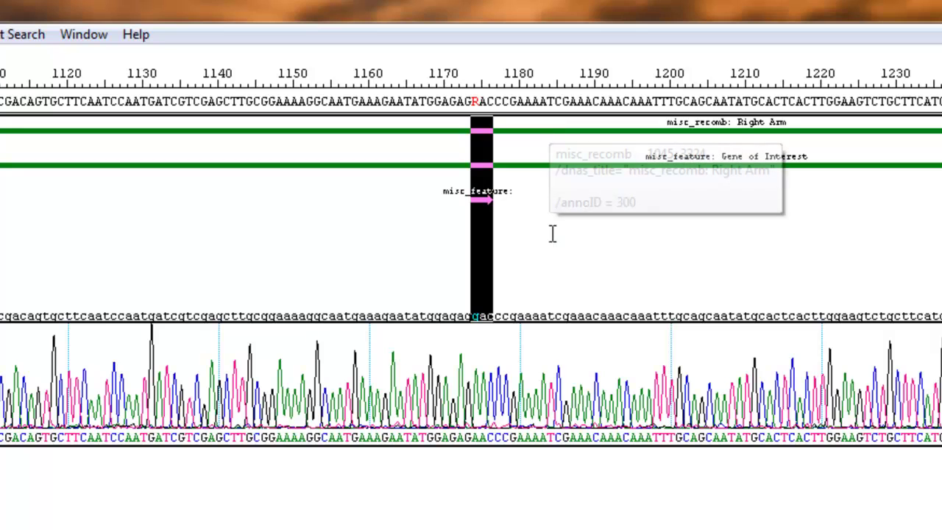
click(382, 320)
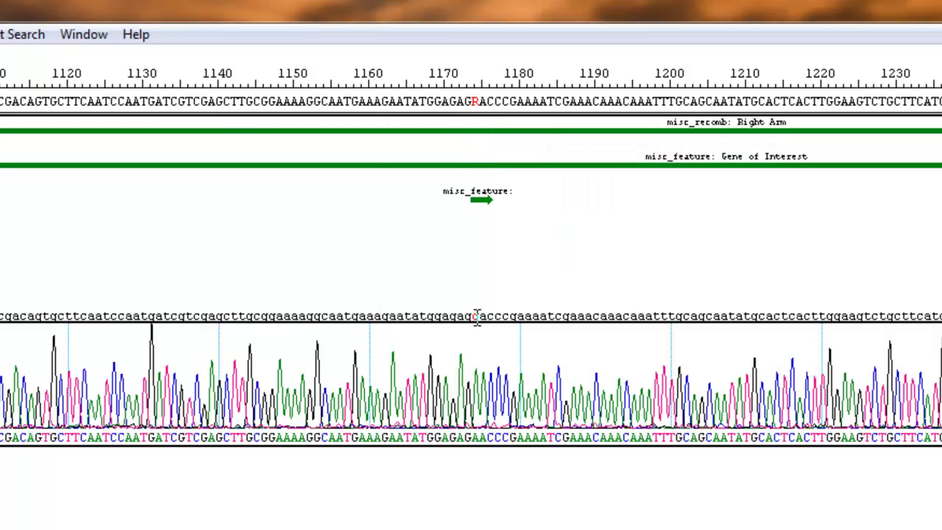
click(485, 188)
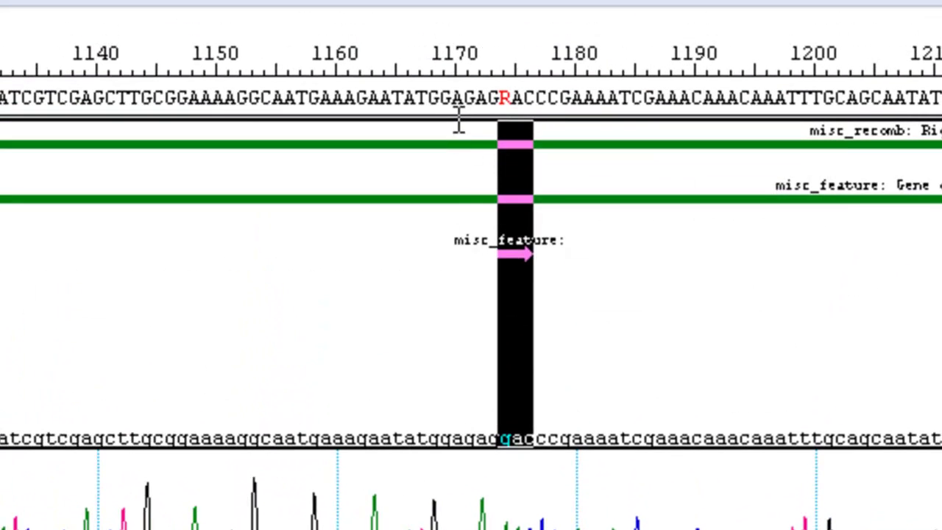
- Hide the trace, highlight template gac and read AAC at 1174–1176, then redisplay the chromatogram
click(464, 87)
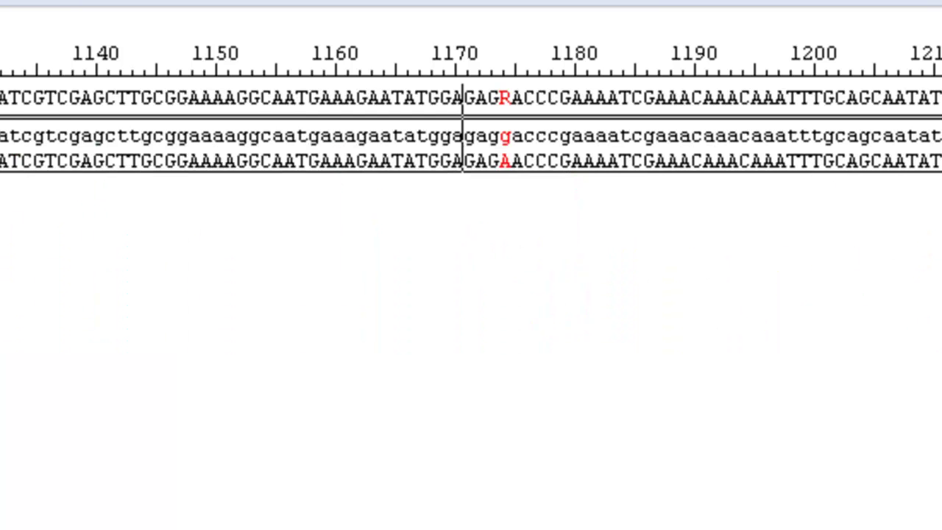
click(355, 161)
drag(500, 140, 536, 144)
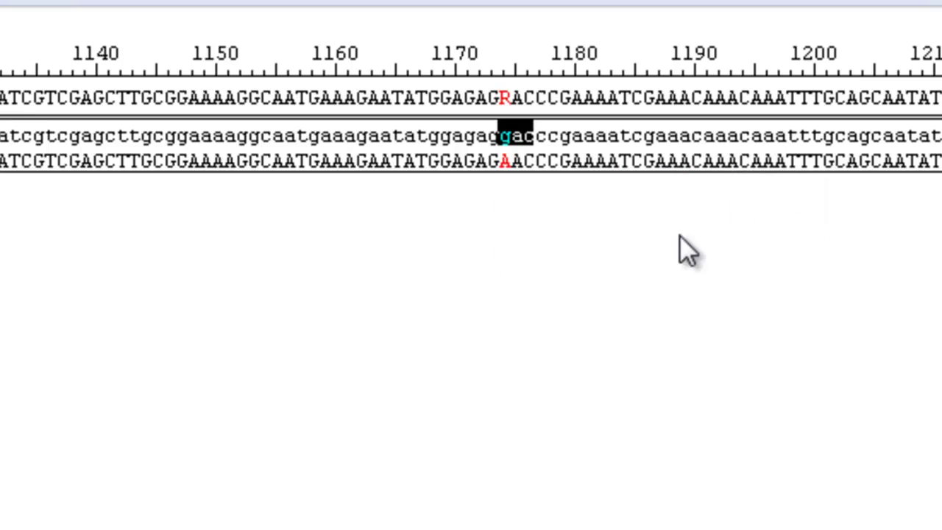
drag(502, 175, 537, 180)
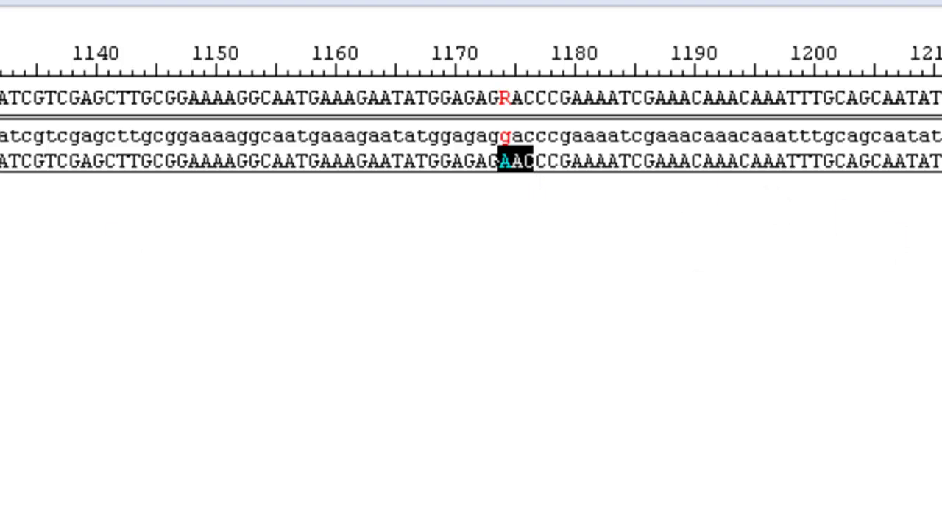
click(776, 309)
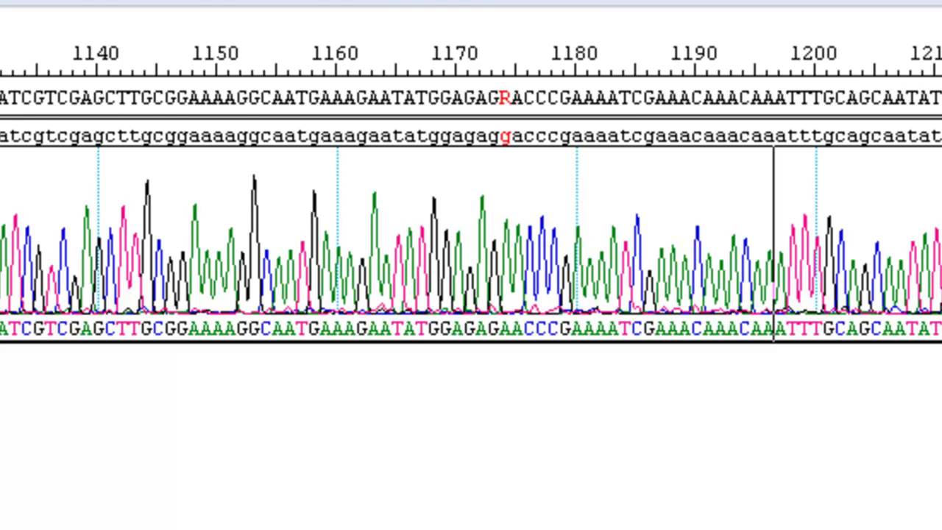
scroll(471, 221, right, 10)
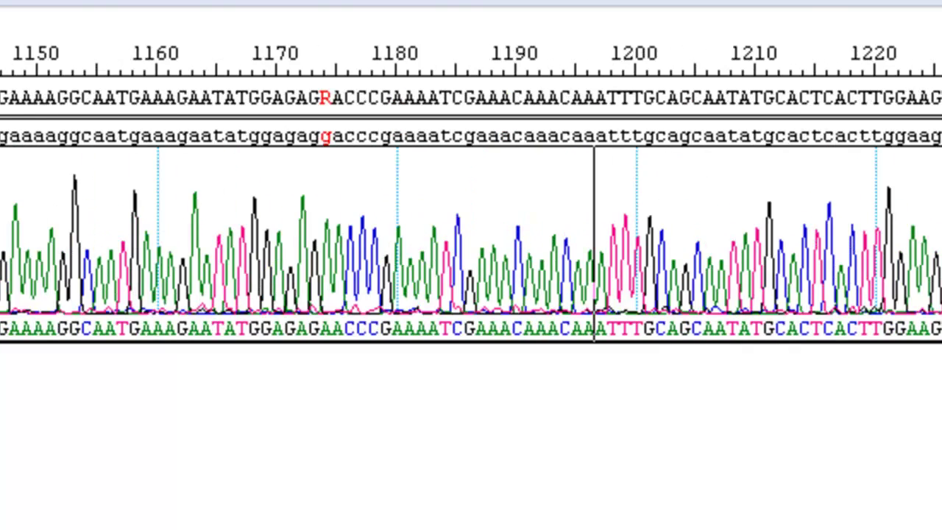
scroll(472, 221, right, 10)
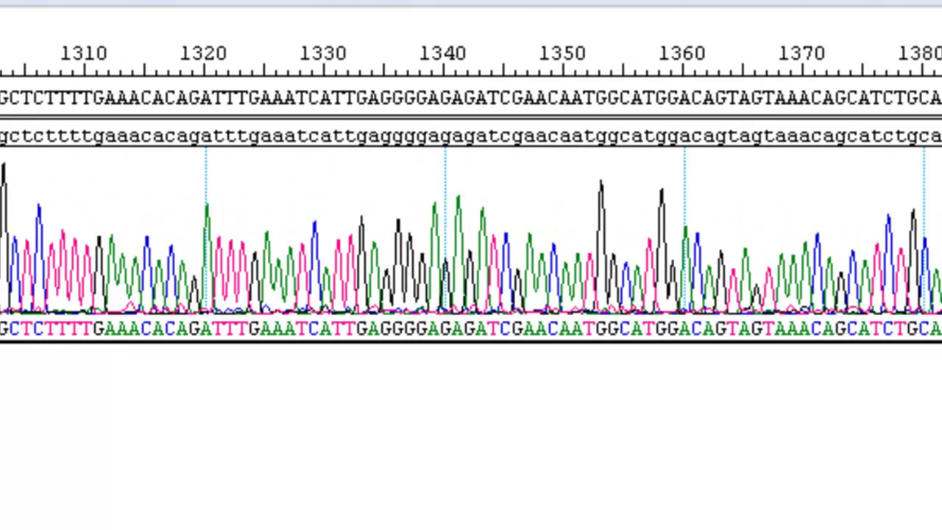
scroll(471, 221, right, 10)
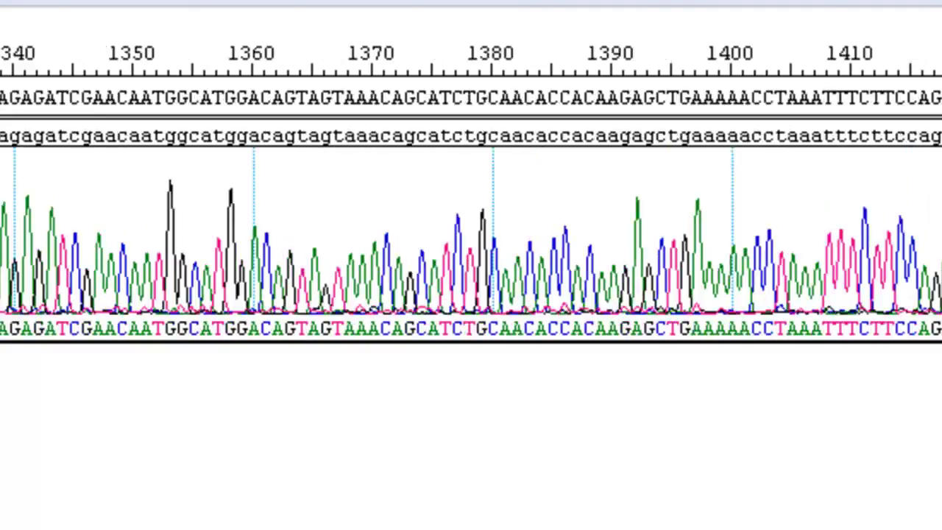
scroll(471, 221, right, 2)
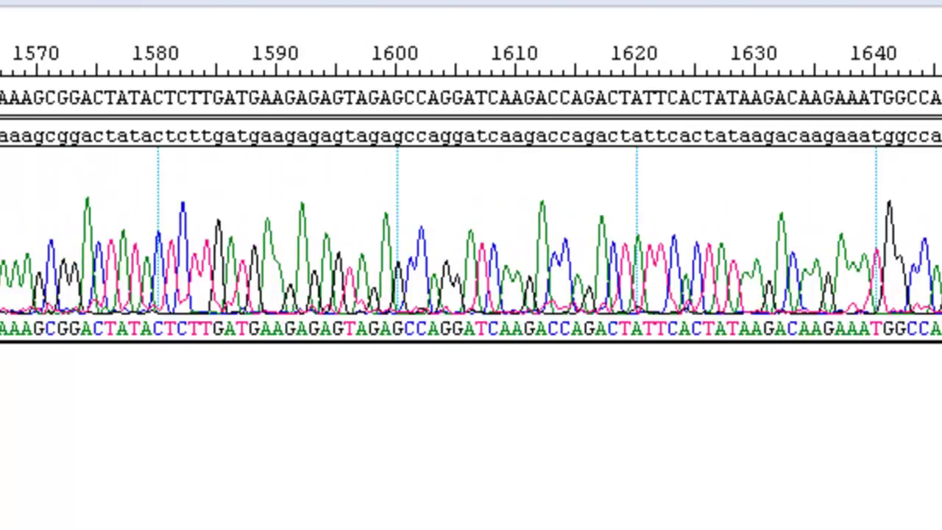
scroll(471, 221, right, 3)
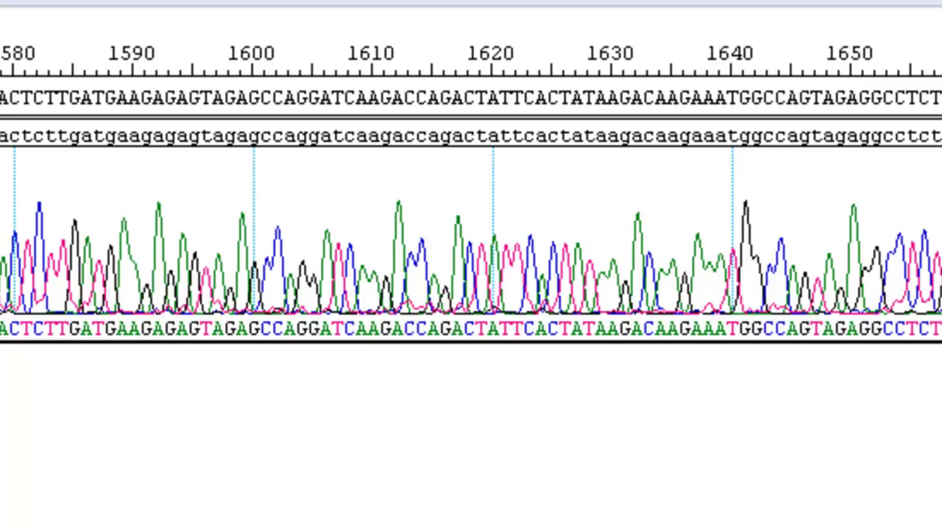
scroll(471, 220, right, 10)
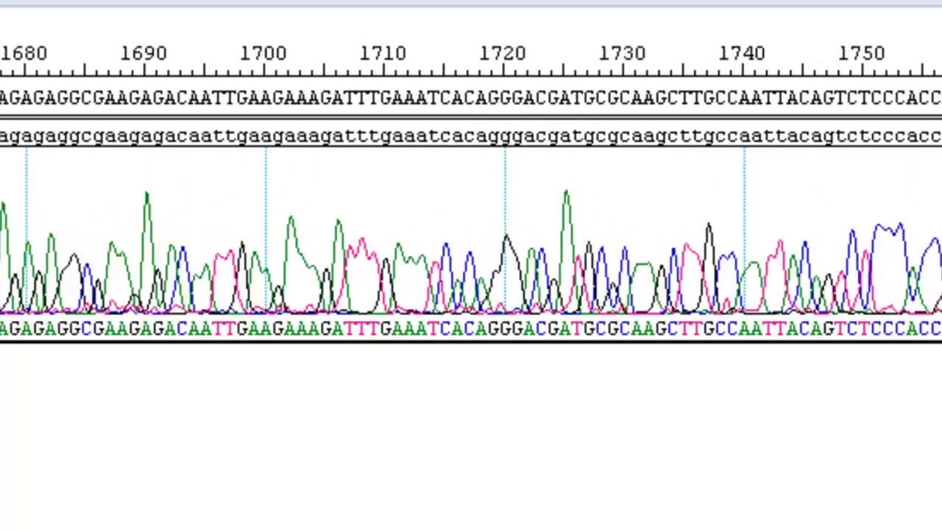
scroll(471, 221, right, 9)
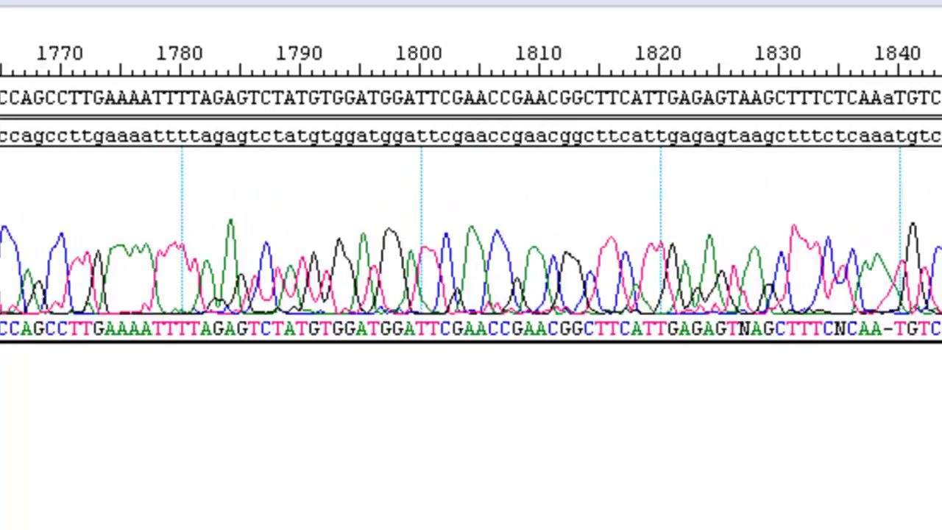
scroll(471, 221, right, 6)
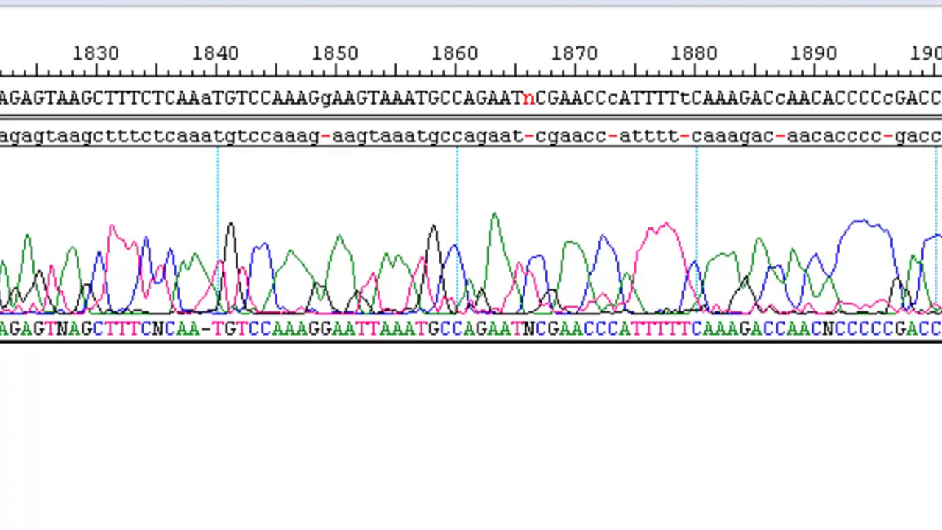
scroll(472, 221, right, 4)
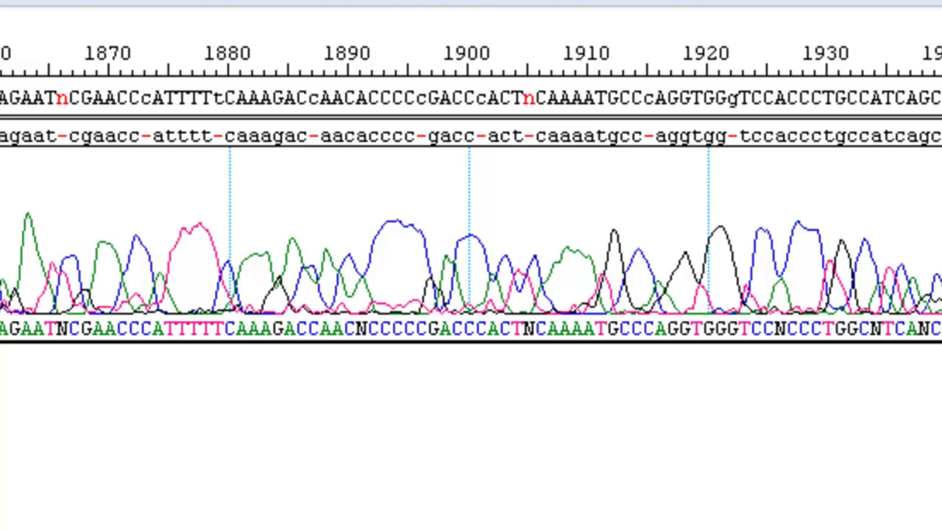
scroll(471, 221, left, 6)
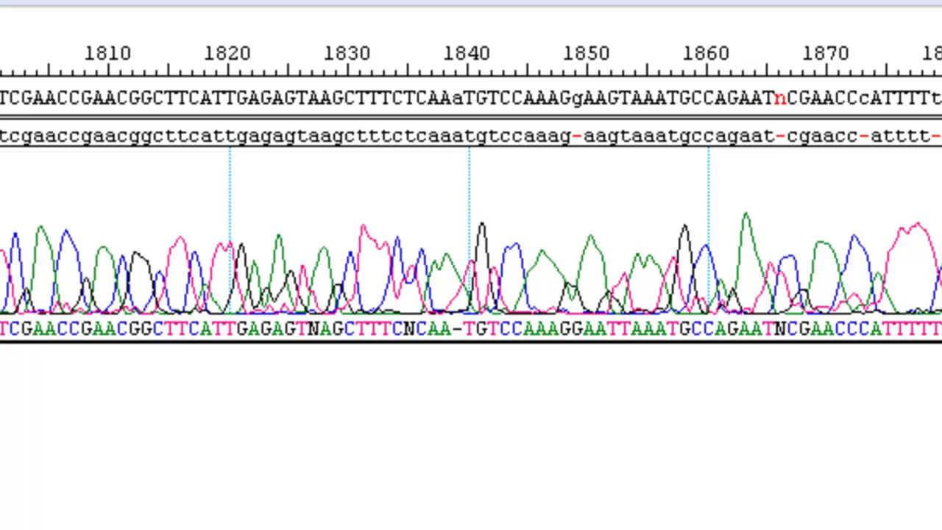
scroll(471, 221, right, 5)
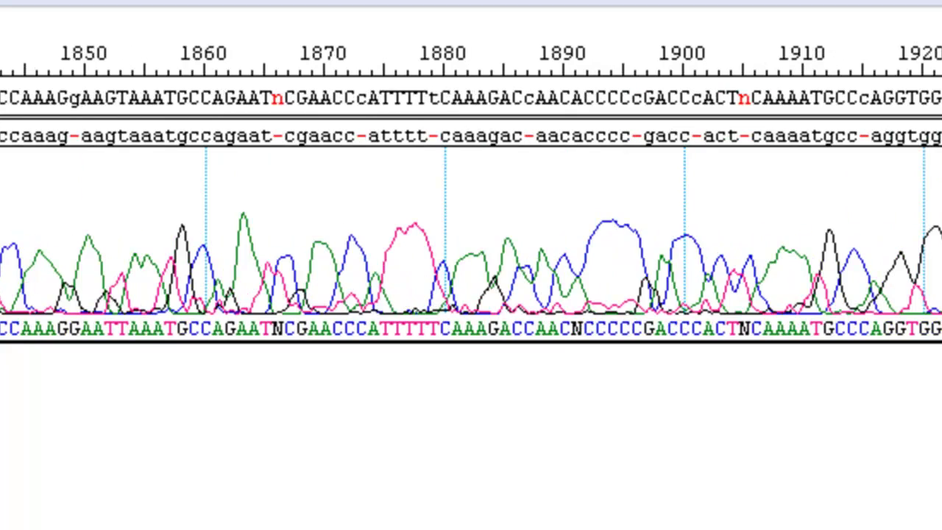
scroll(471, 221, left, 20)
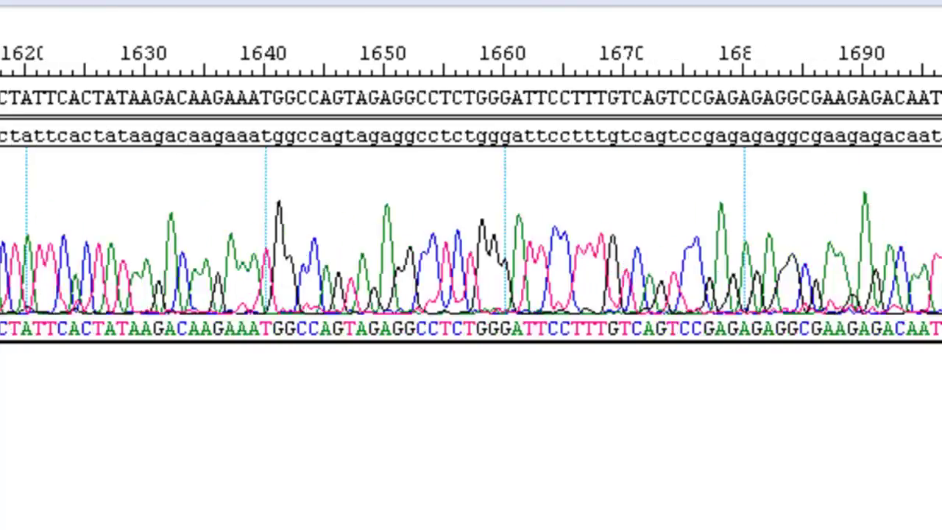
scroll(471, 221, left, 20)
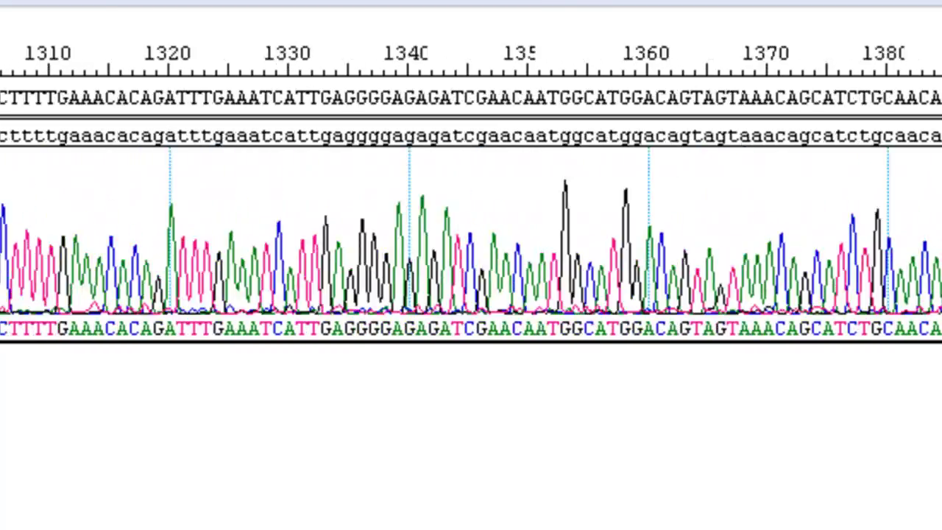
scroll(472, 221, left, 20)
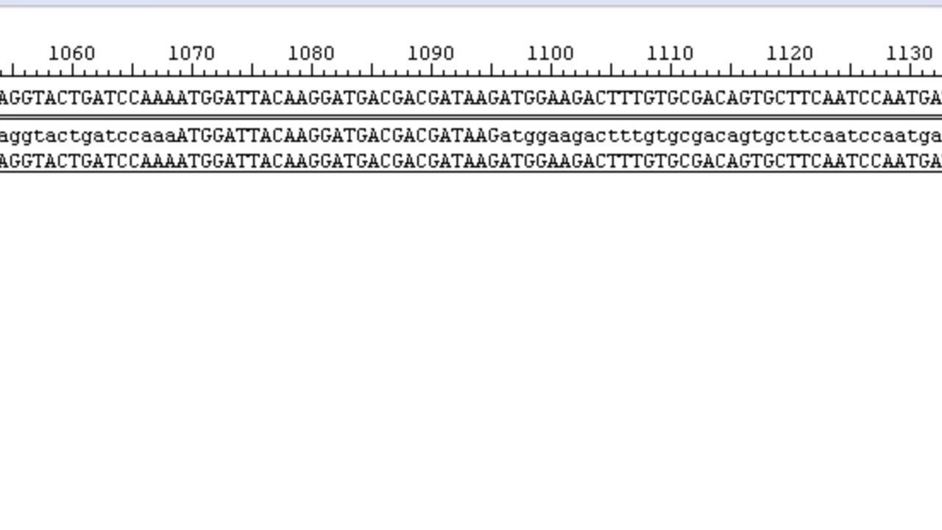
scroll(471, 221, left, 14)
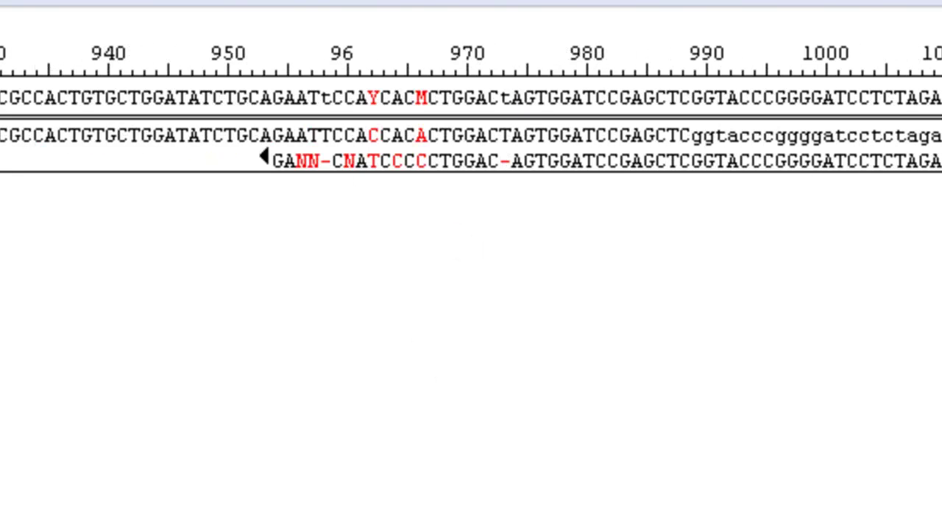
scroll(471, 221, right, 20)
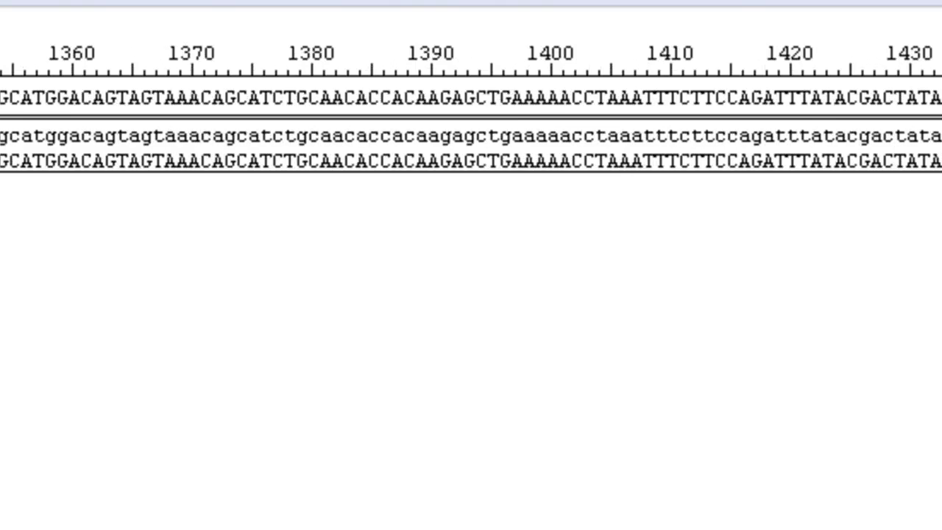
scroll(471, 221, right, 3)
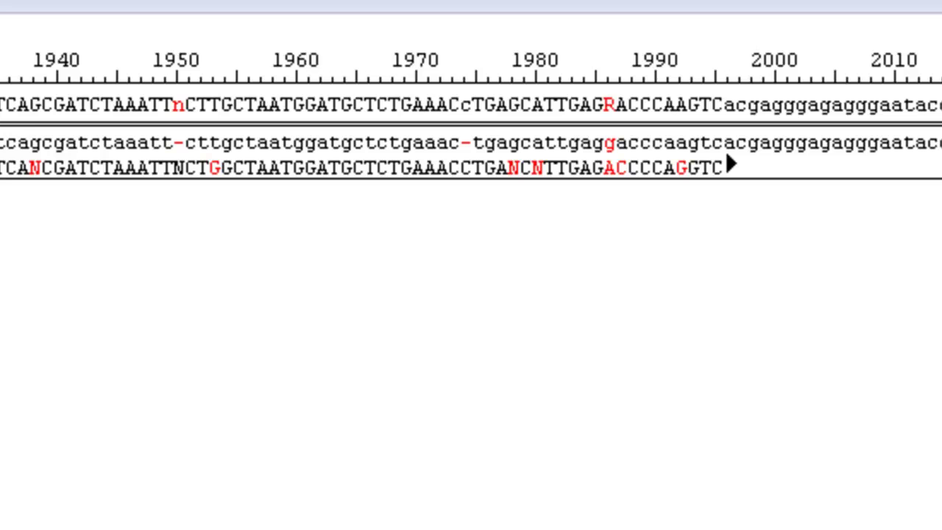
scroll(471, 136, left, 10)
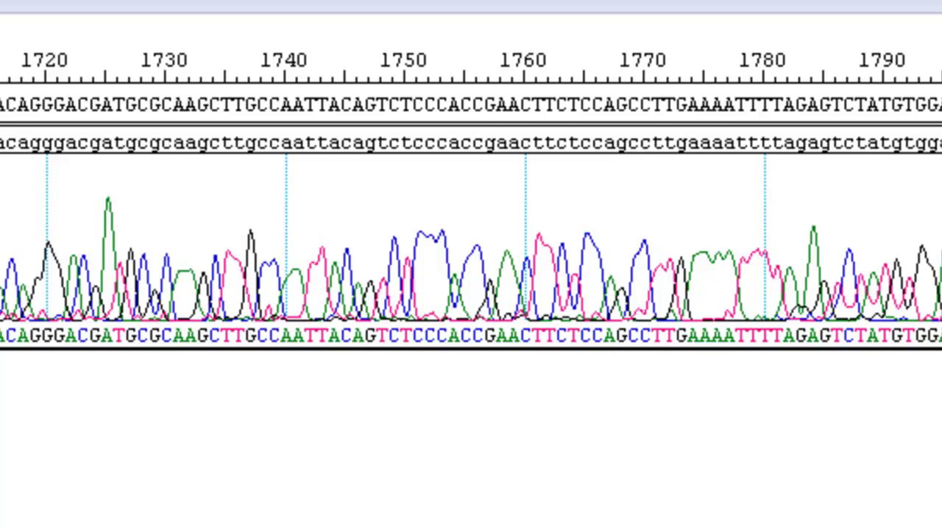
scroll(471, 136, right, 3)
scroll(471, 136, left, 20)
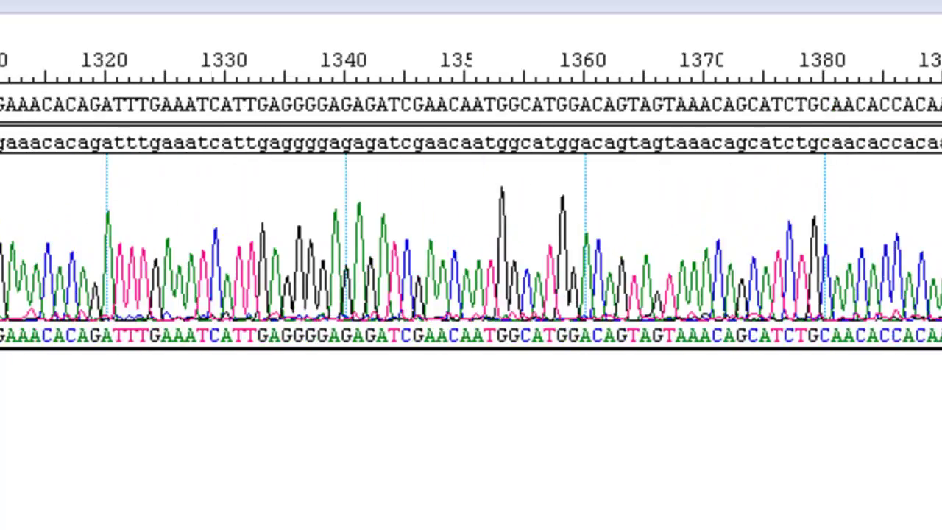
scroll(227, 217, left, 8)
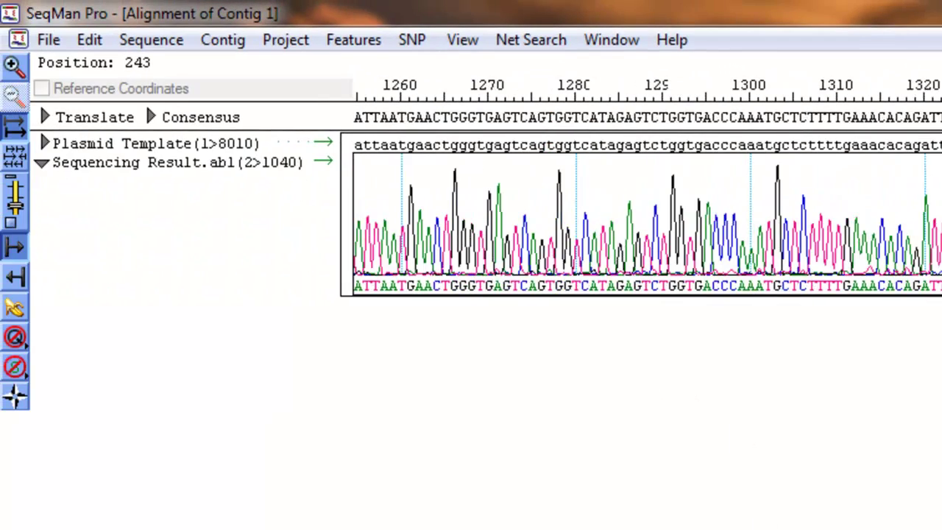
- Scroll the Contig 1 alignment back toward the read's start, then right to the 1120–1175 region
scroll(640, 213, left, 10)
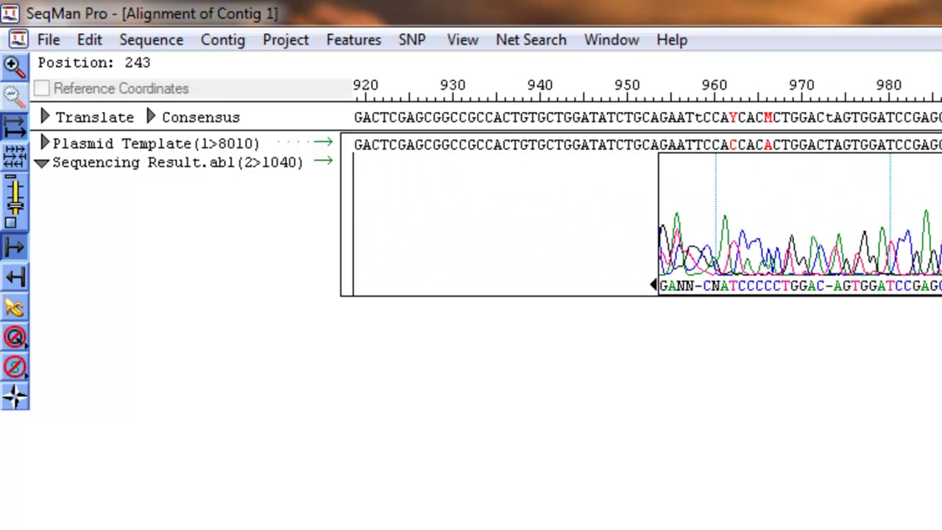
scroll(641, 214, right, 3)
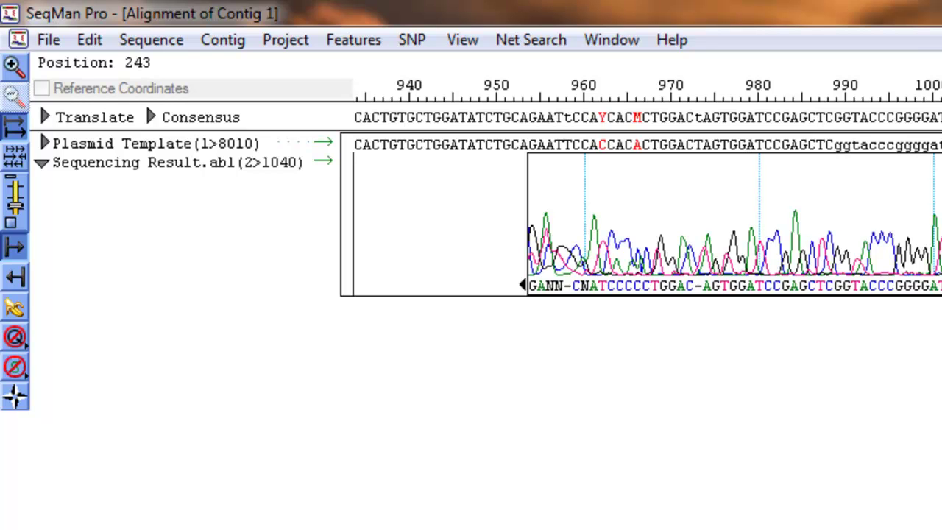
scroll(640, 213, right, 15)
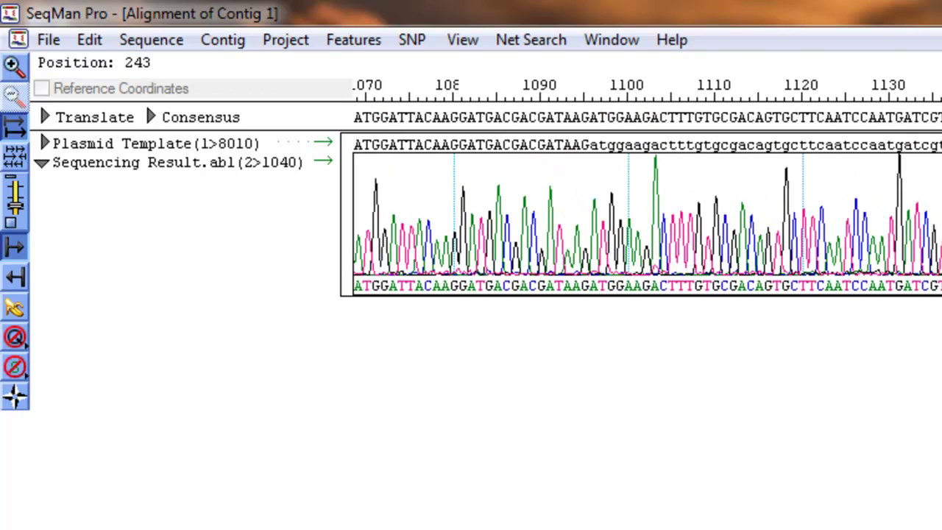